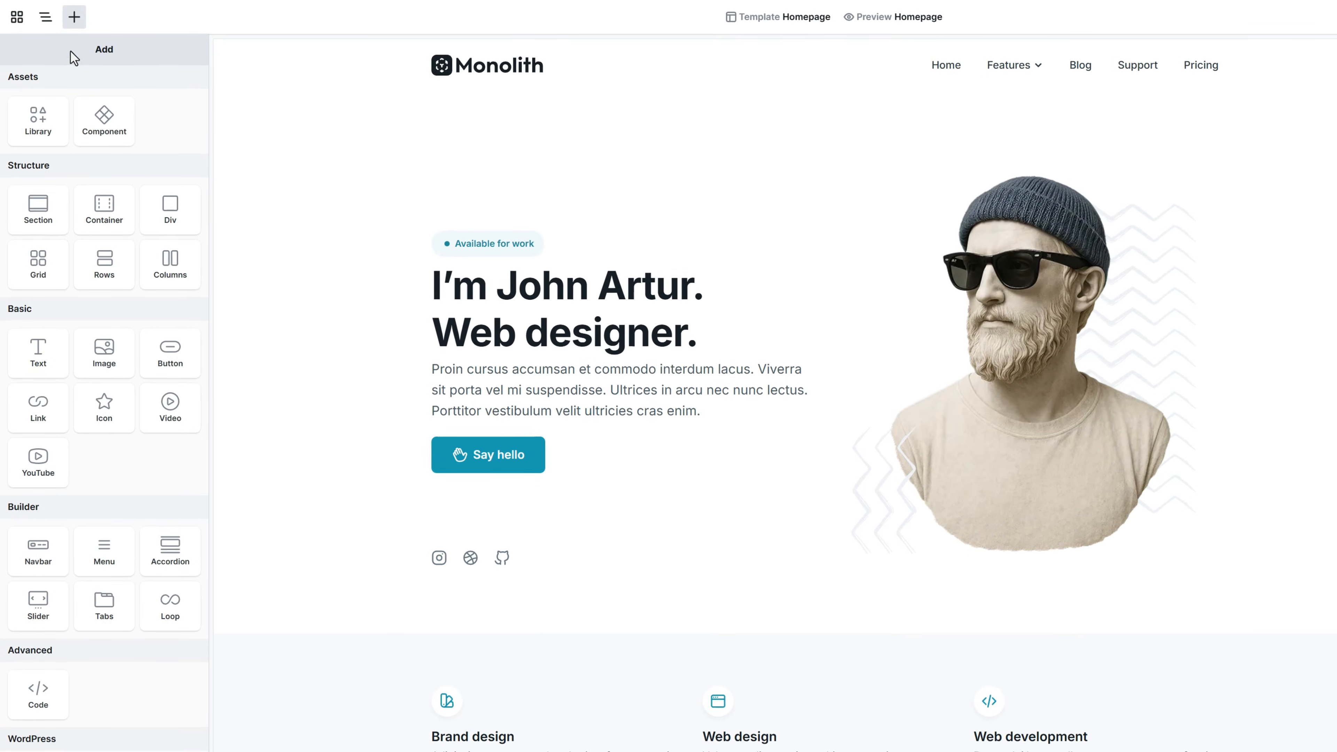
Step: Insert a new section directly below the hero section and select the container inside it
drag(39, 208, 44, 135)
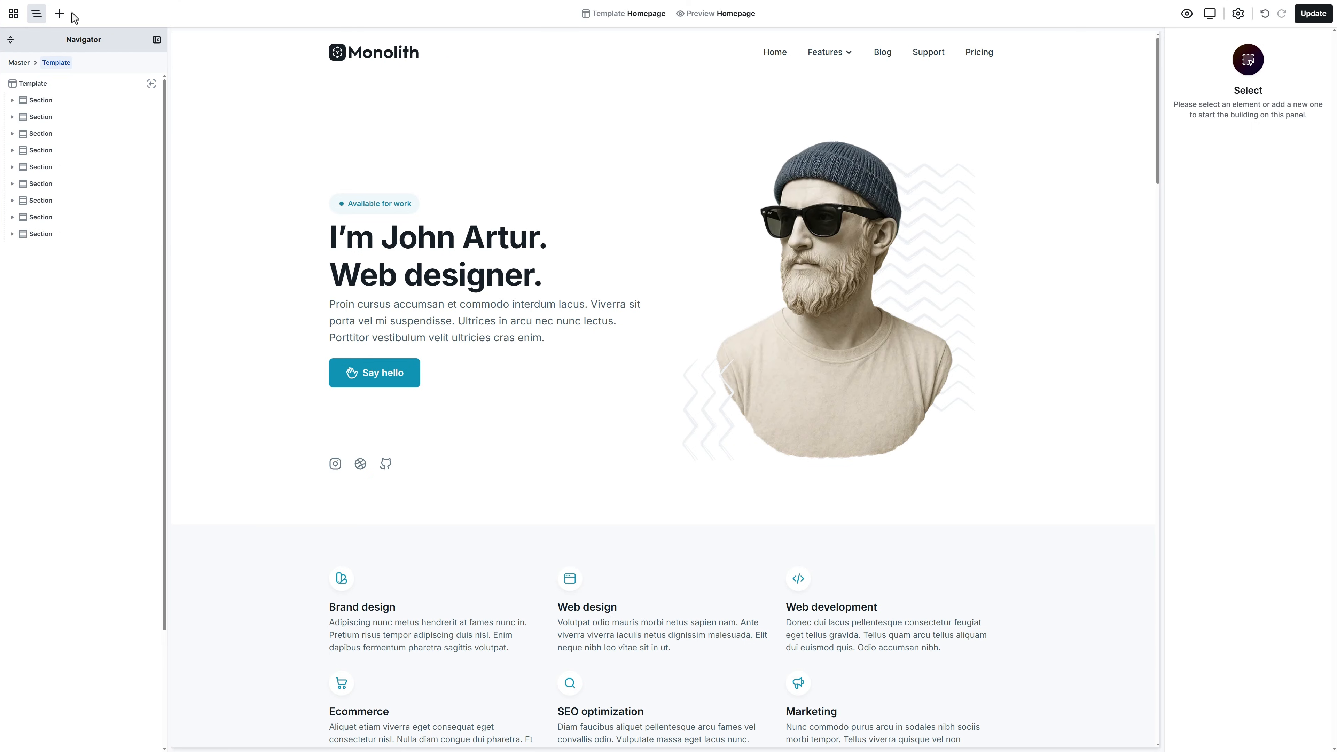
click(60, 13)
drag(39, 181, 60, 116)
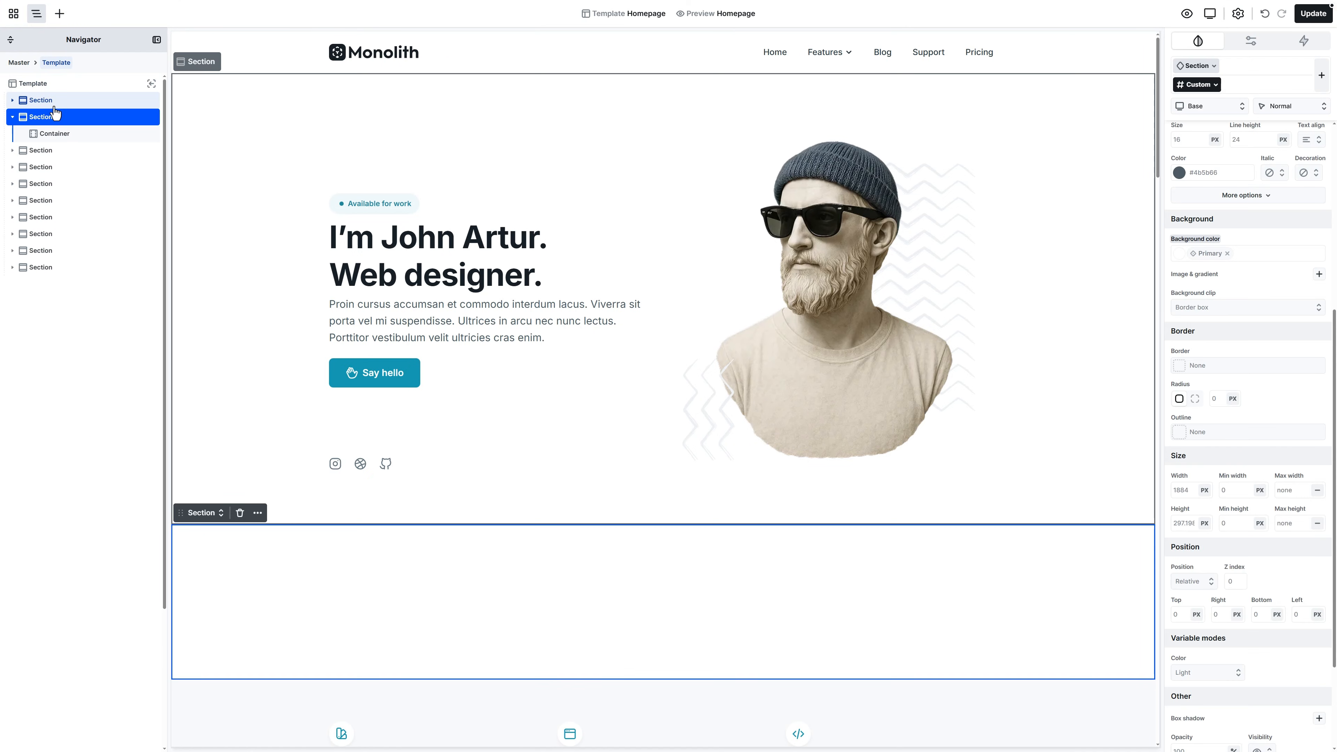
click(55, 136)
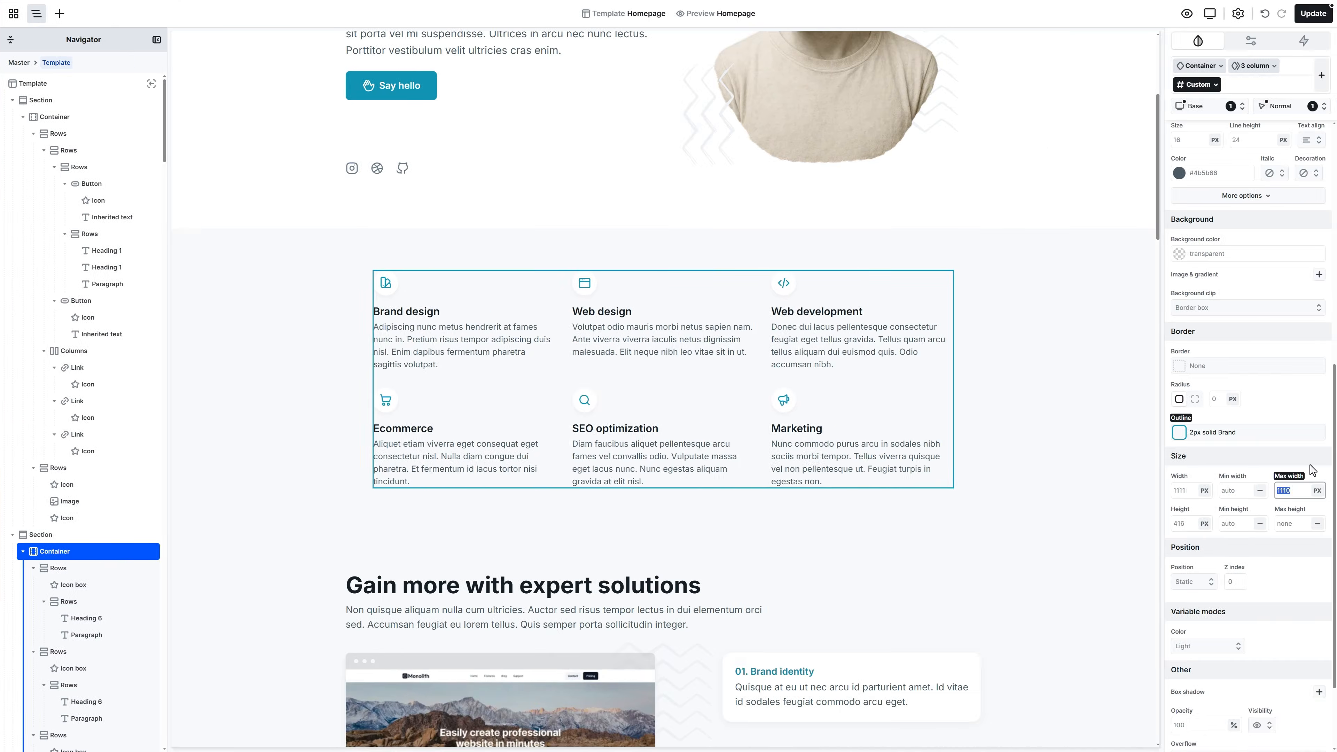
Step: Set the Container class's max width to the 8 column size variable, using the services container
drag(1313, 471, 1310, 471)
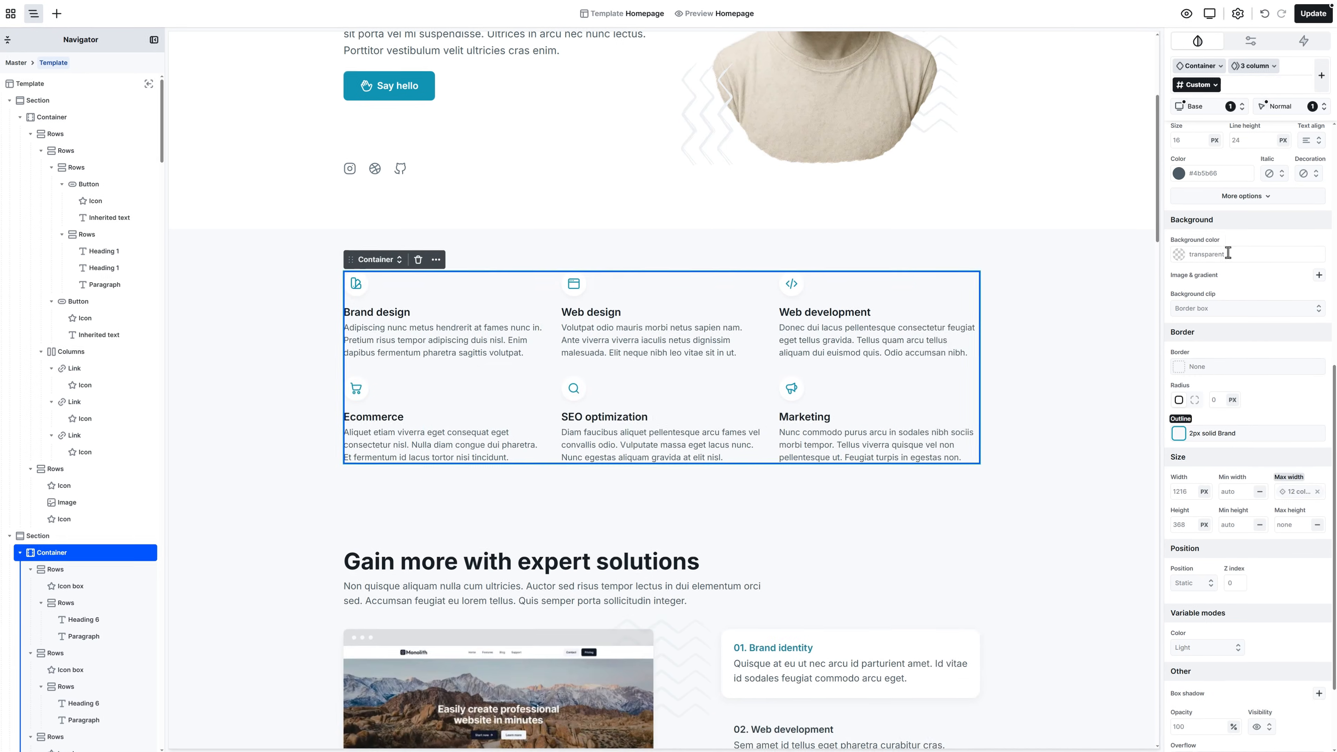
click(1196, 67)
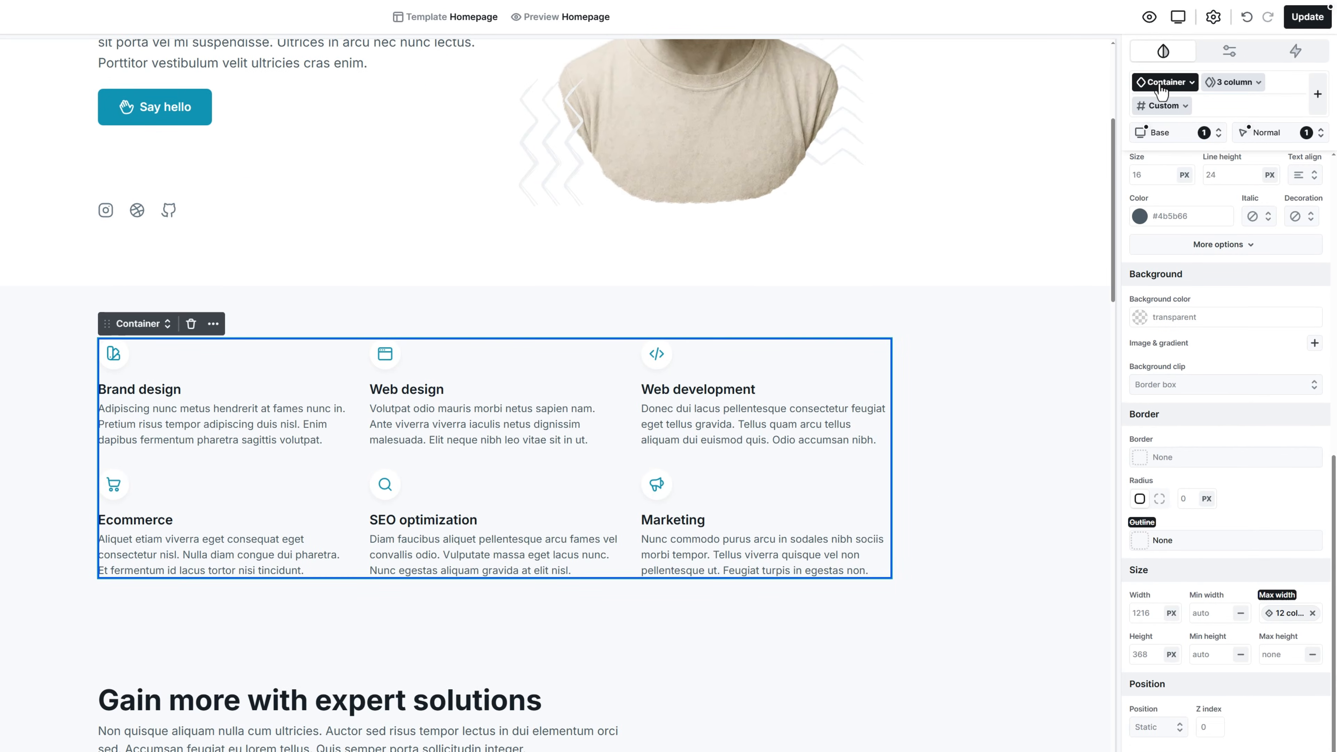
click(1280, 617)
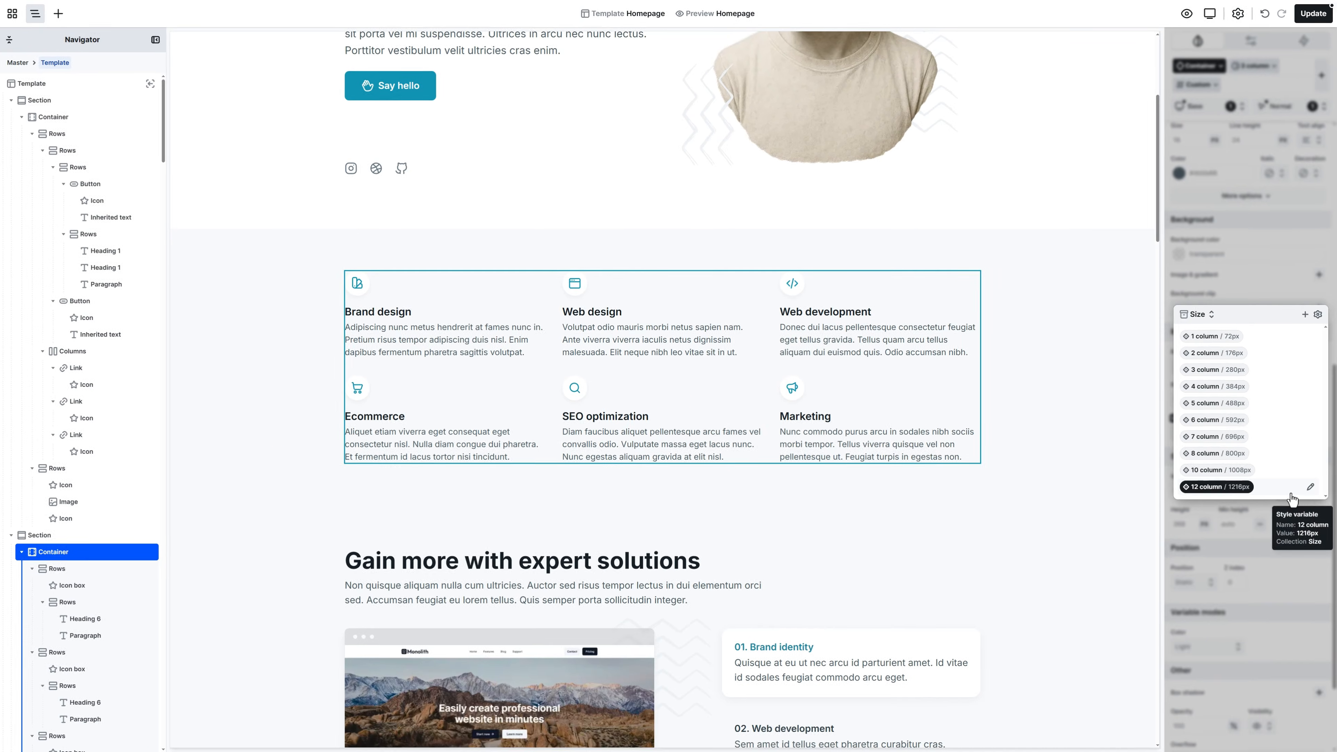
click(1285, 465)
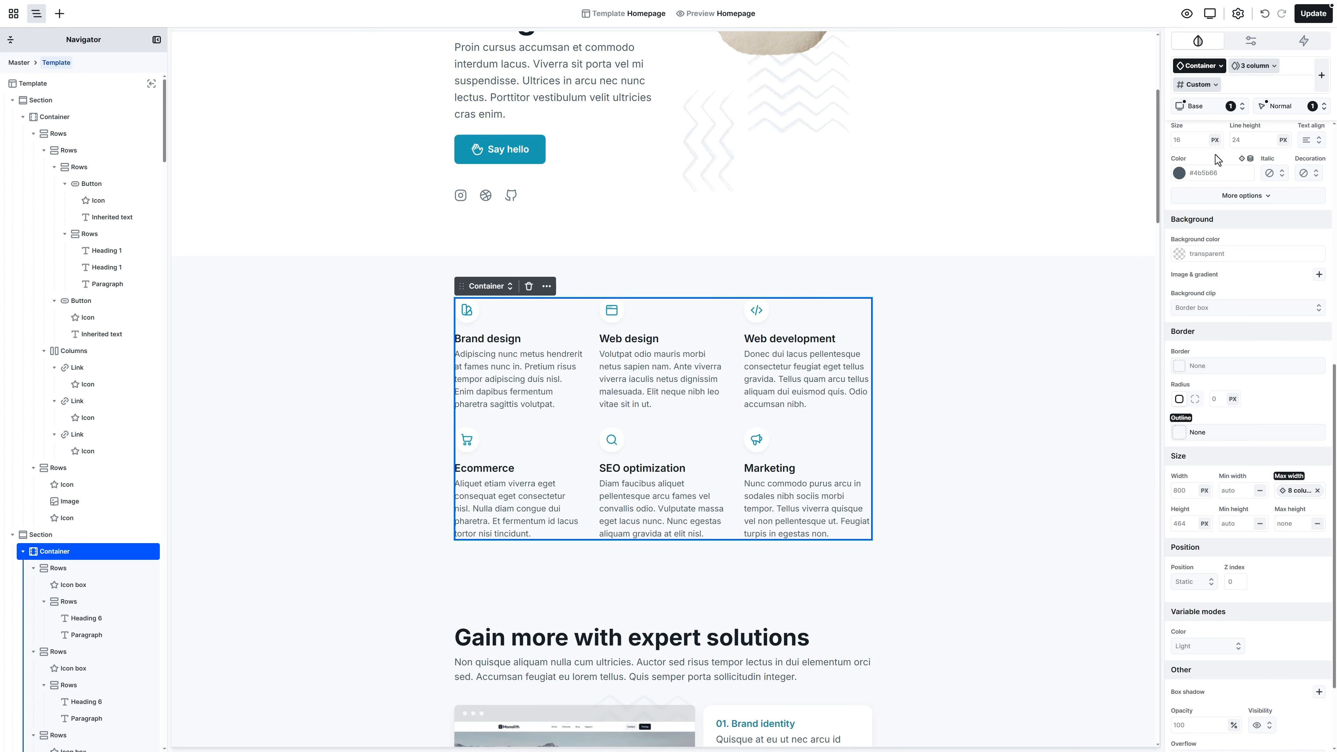
Step: Override the services container's max width in its Custom styles with a value of 1600
click(1195, 89)
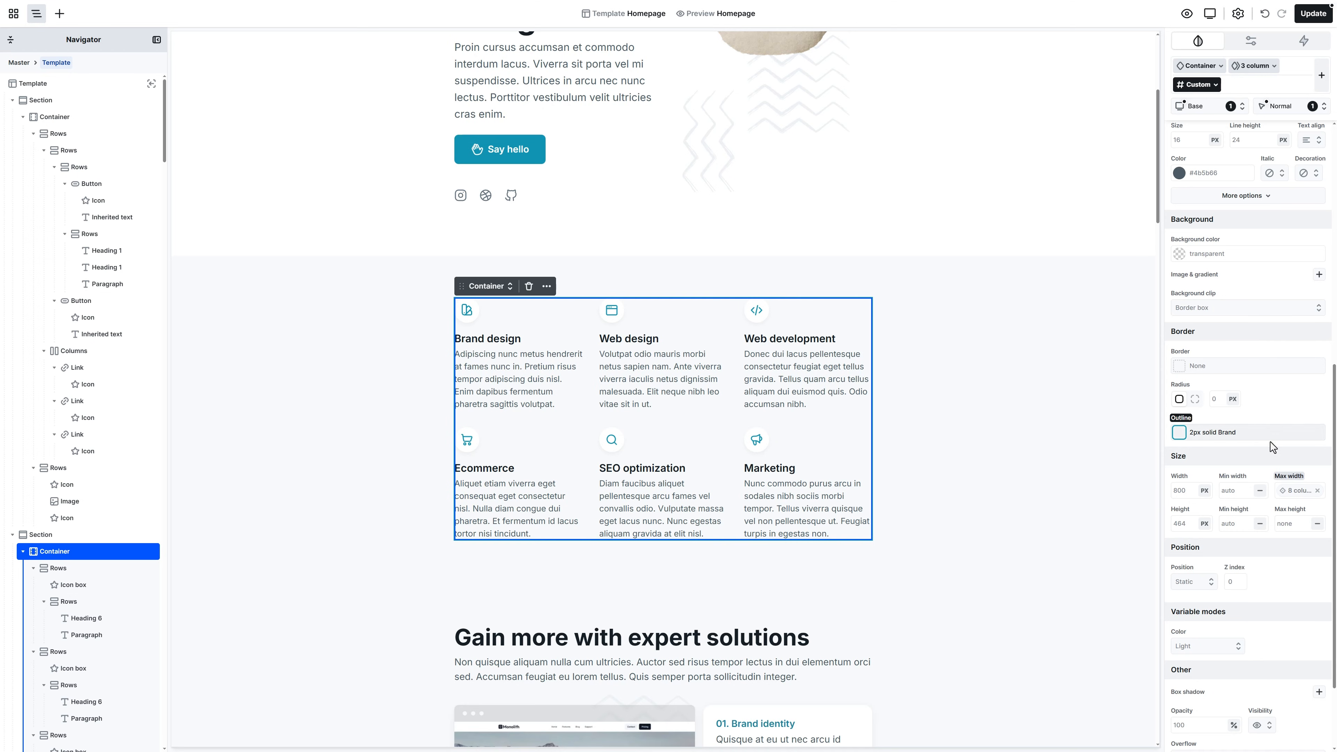
click(1317, 491)
text(1600)
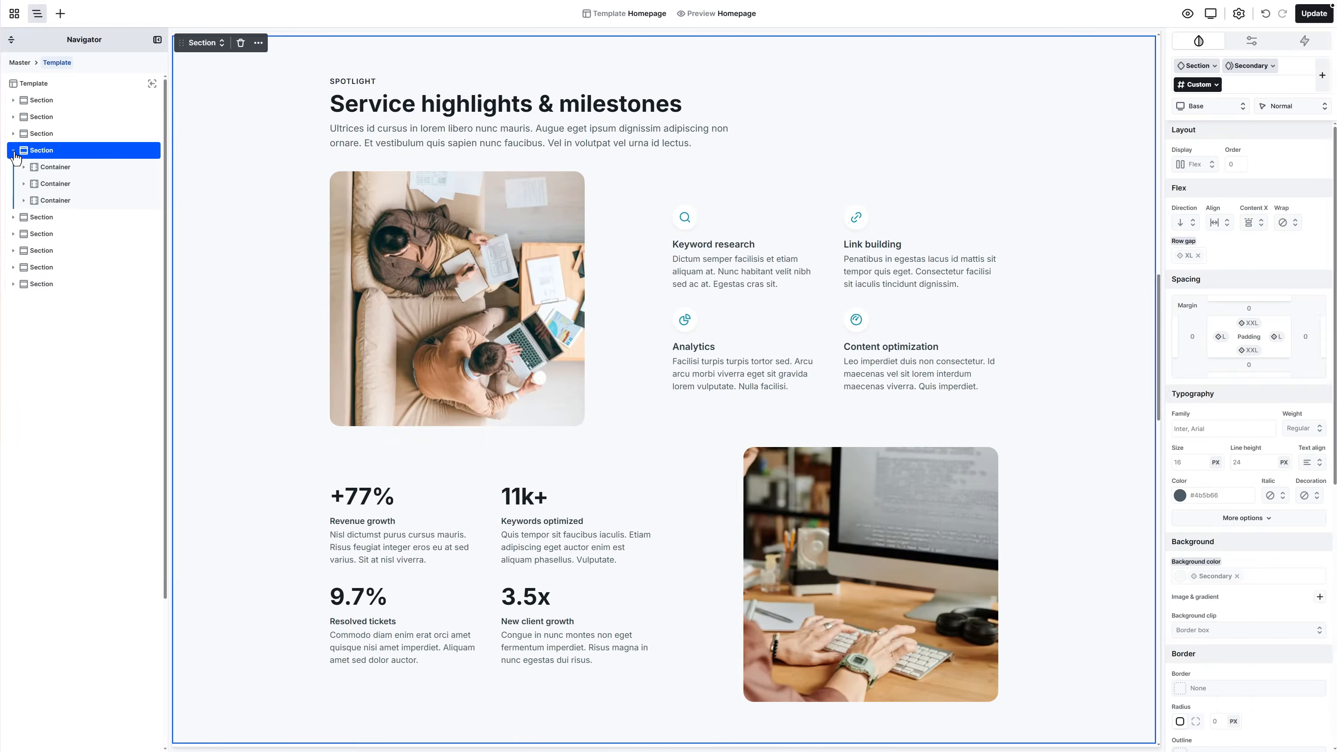
Step: Inspect the three containers in the Service highlights section and preview other Spacing variables for the section's row gap
click(54, 170)
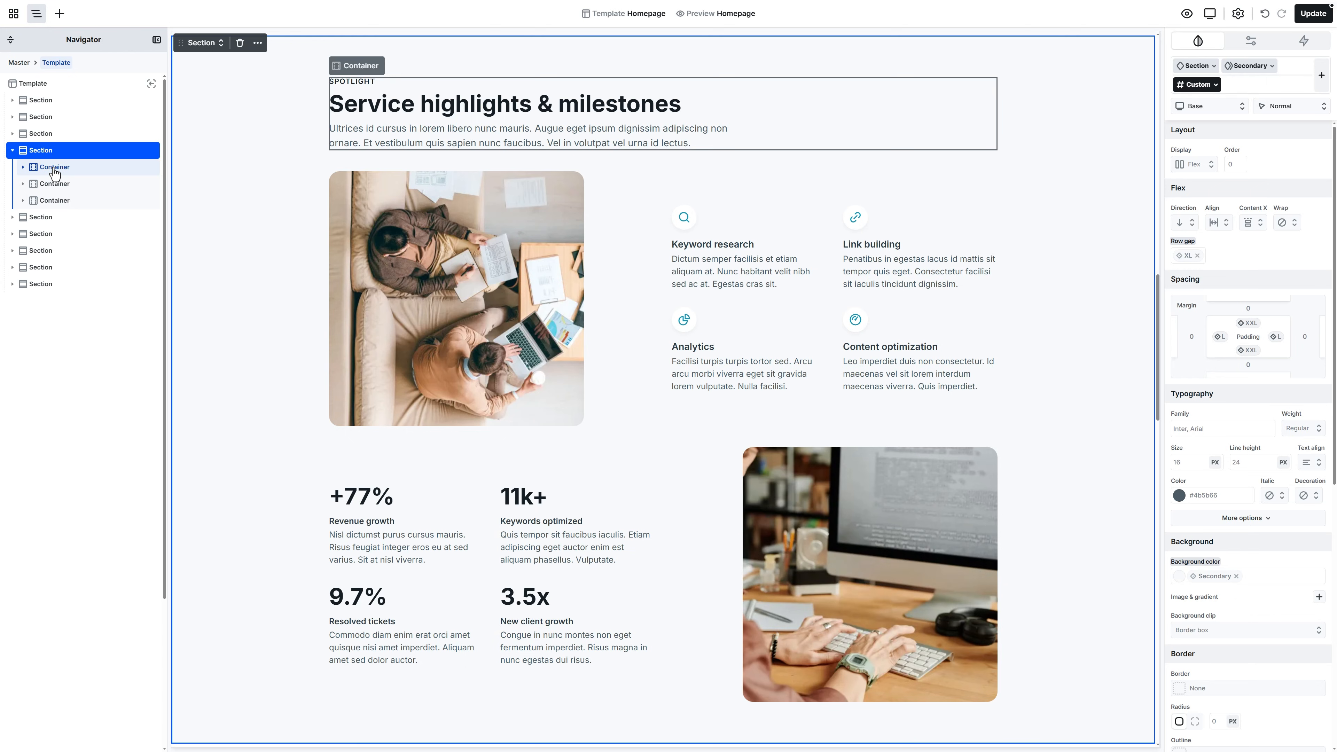
click(55, 183)
click(56, 203)
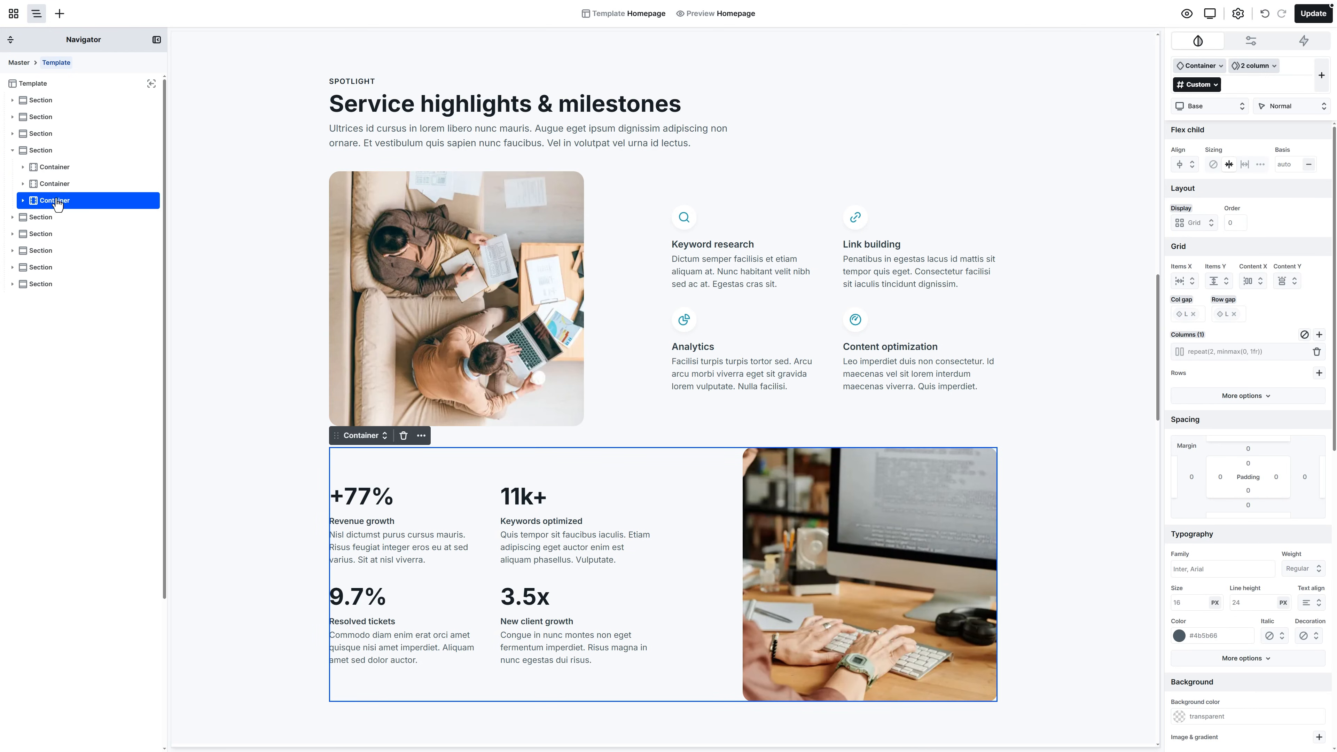
click(48, 151)
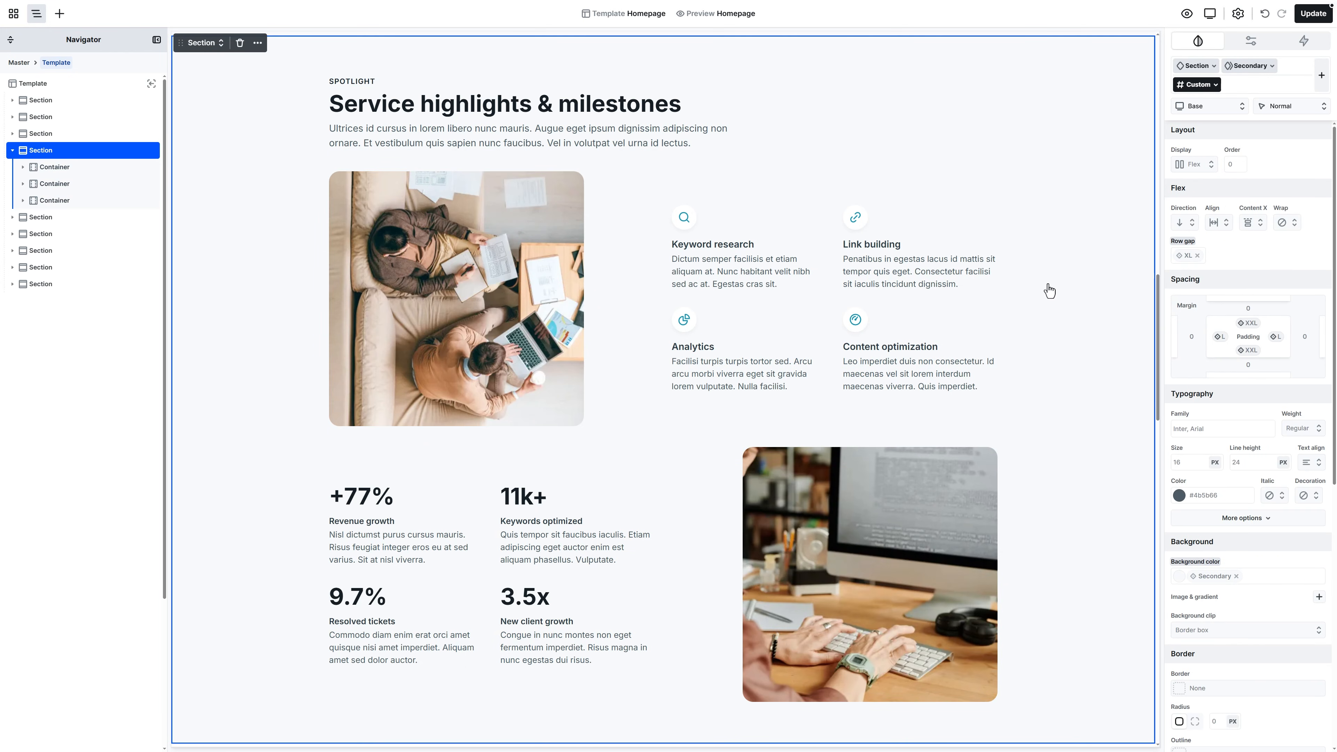
click(1191, 254)
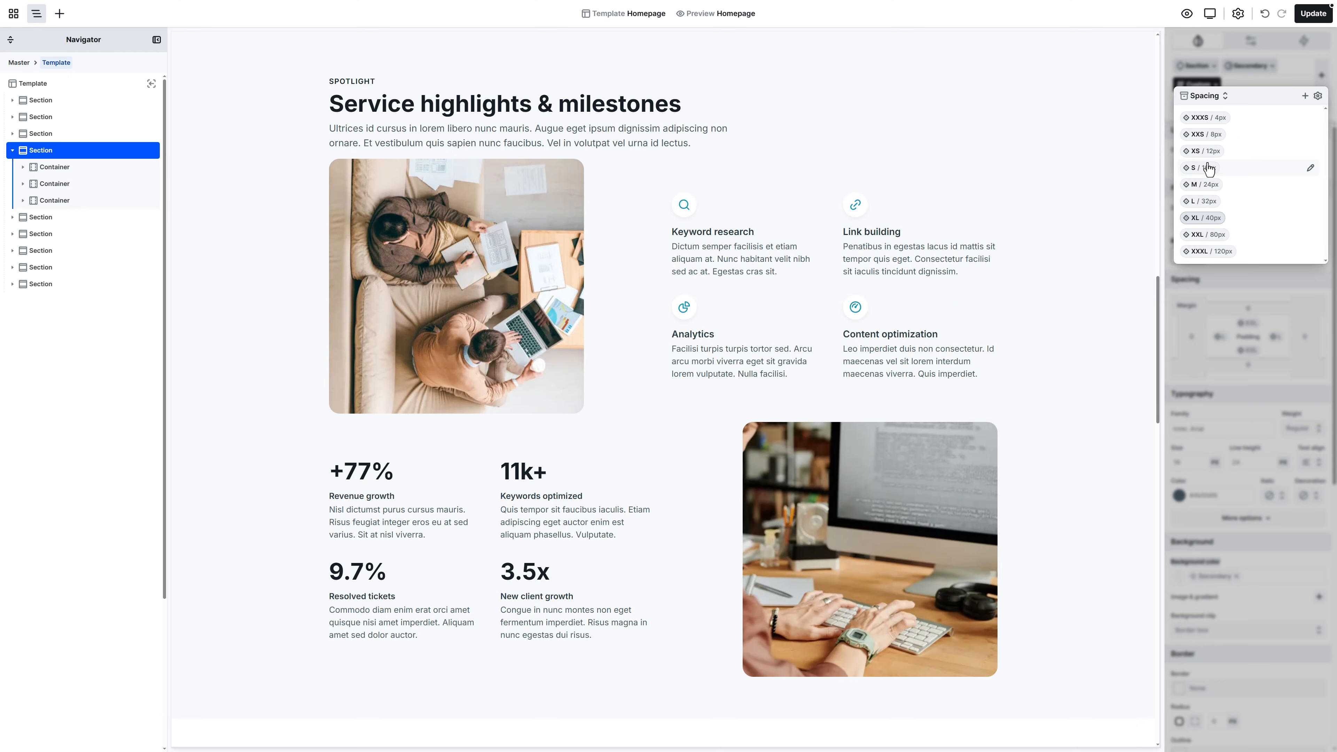
key(Escape)
key(Down)
key(Down)
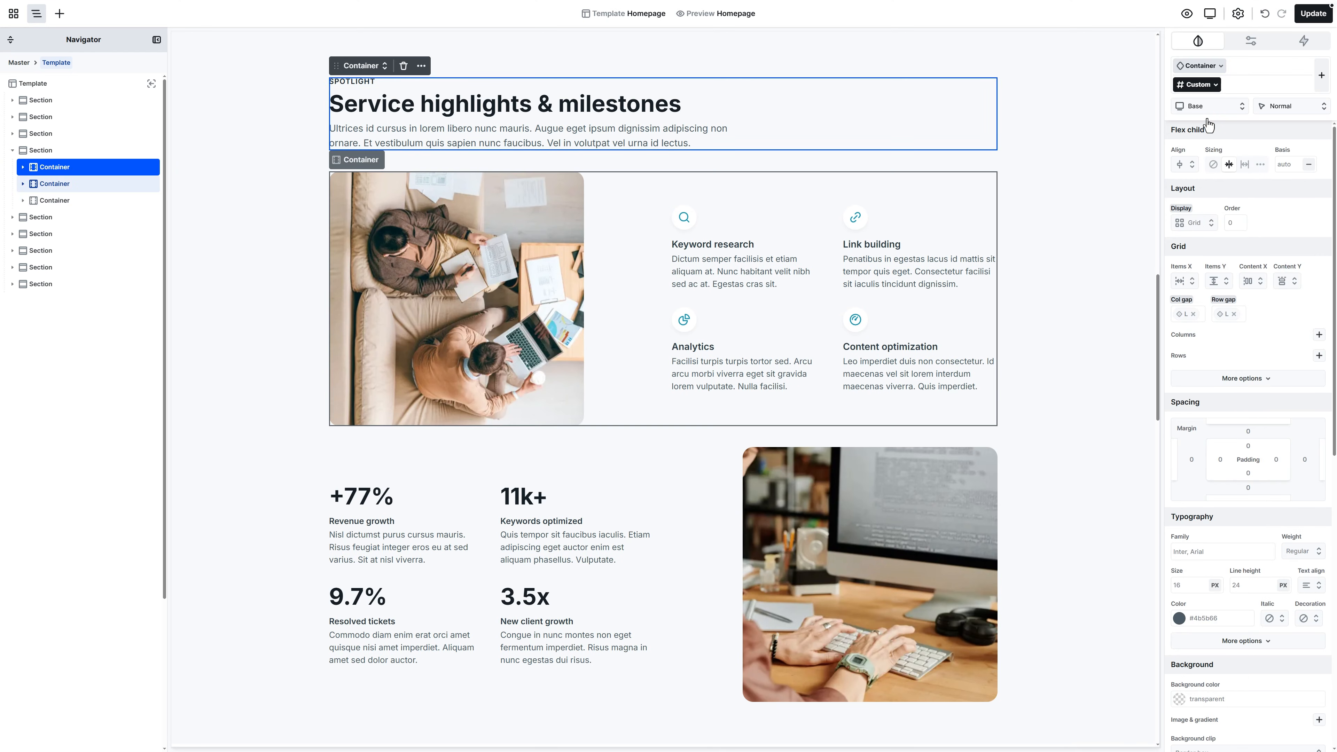
key(Down)
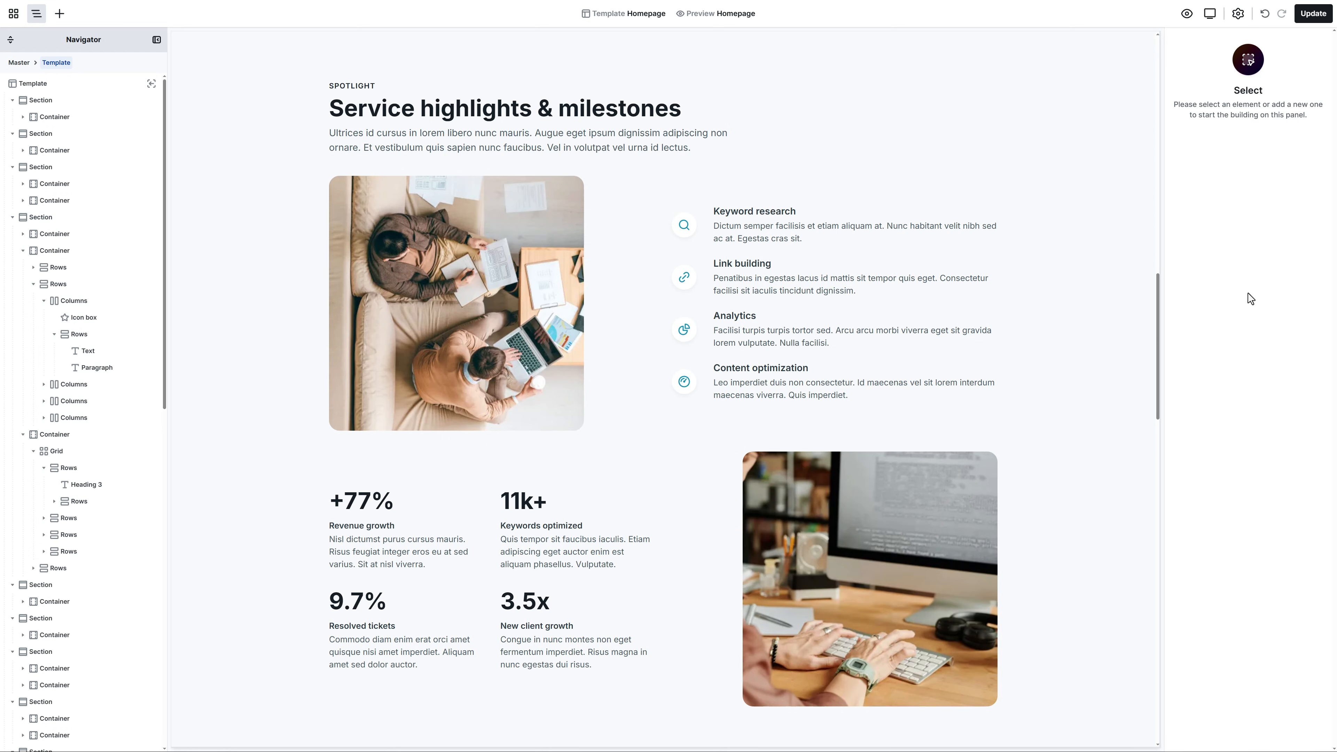
Step: Preview the row gap options up to XXL on the Rows element holding the four service items
click(965, 313)
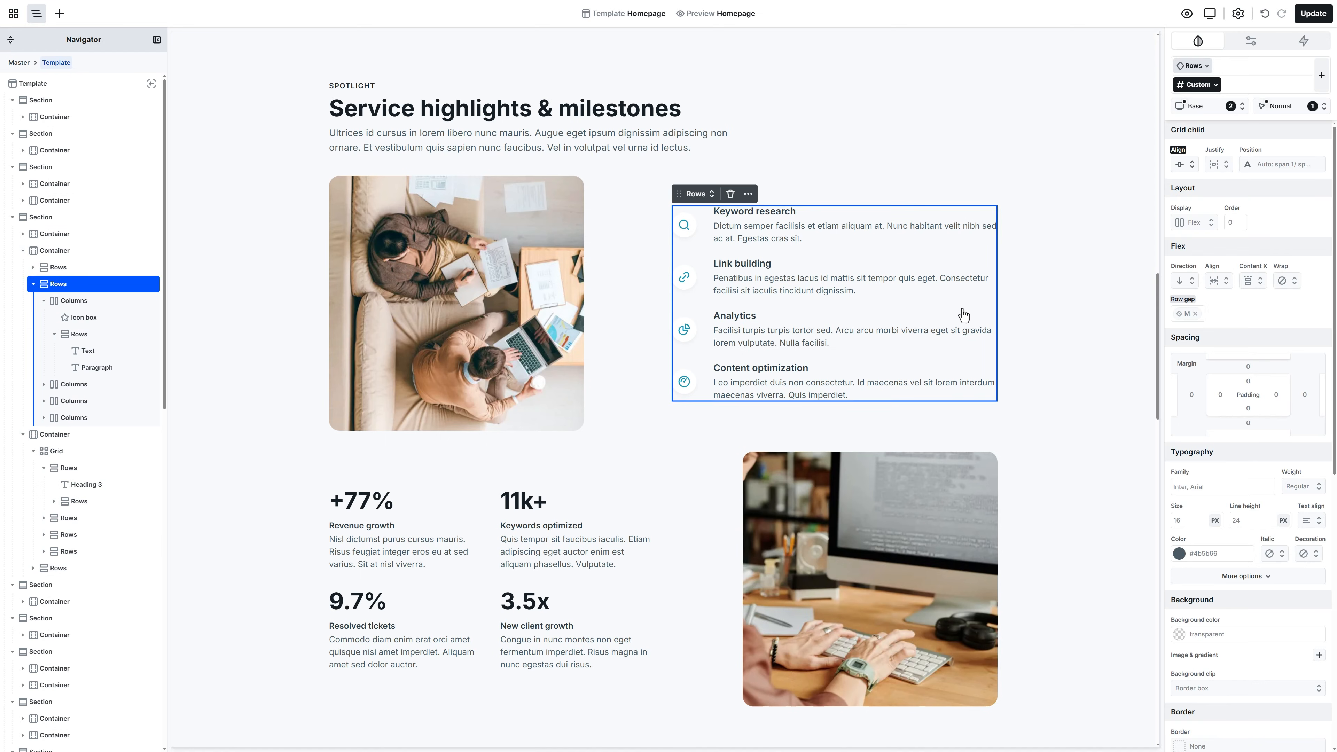
drag(697, 195, 464, 175)
click(463, 173)
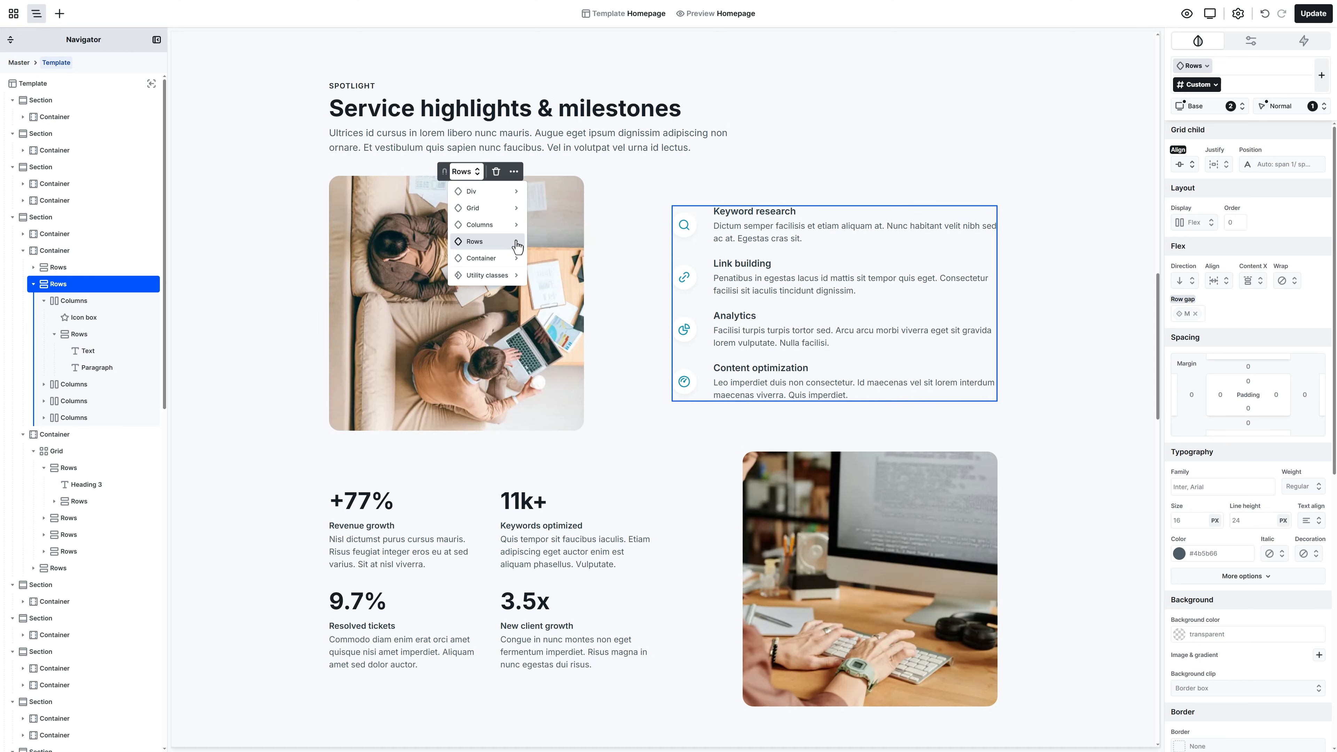
mouse_move(513, 245)
mouse_move(555, 245)
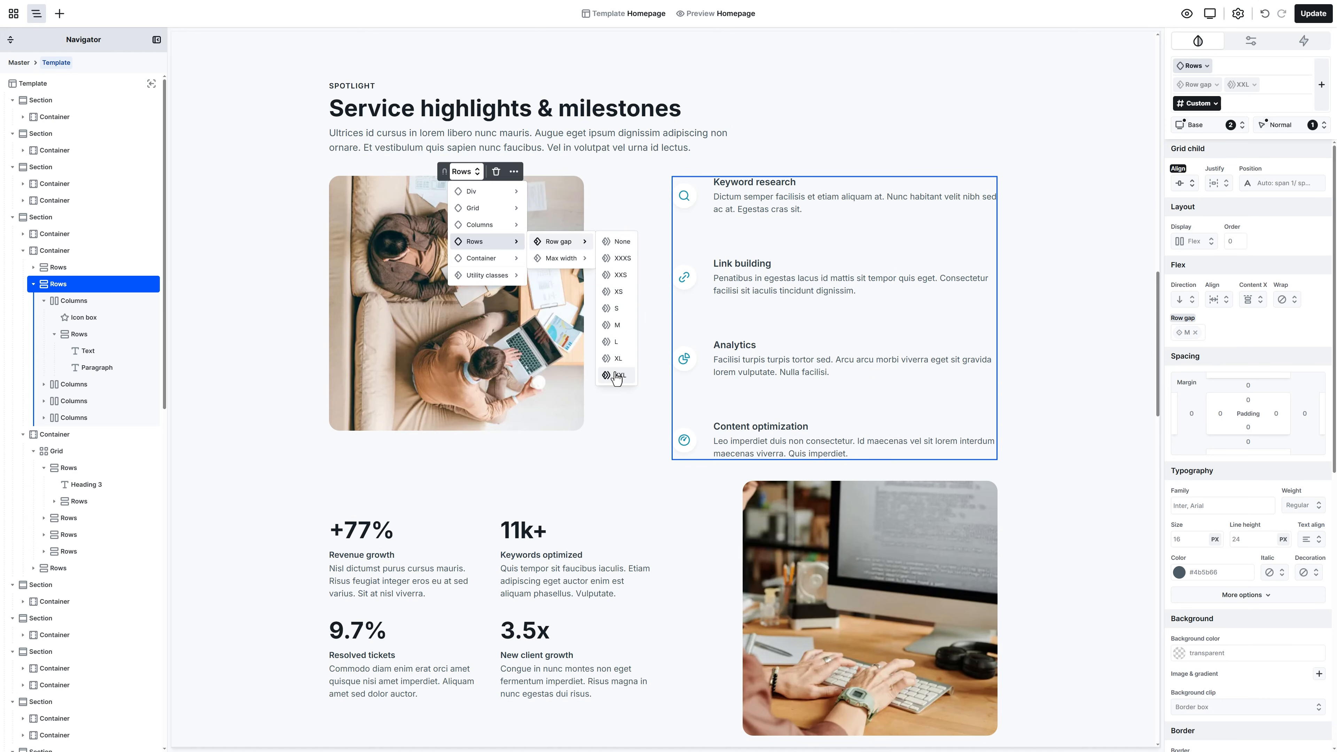
Step: Preview the column gap options up to XL on the Keyword research Columns element
click(704, 244)
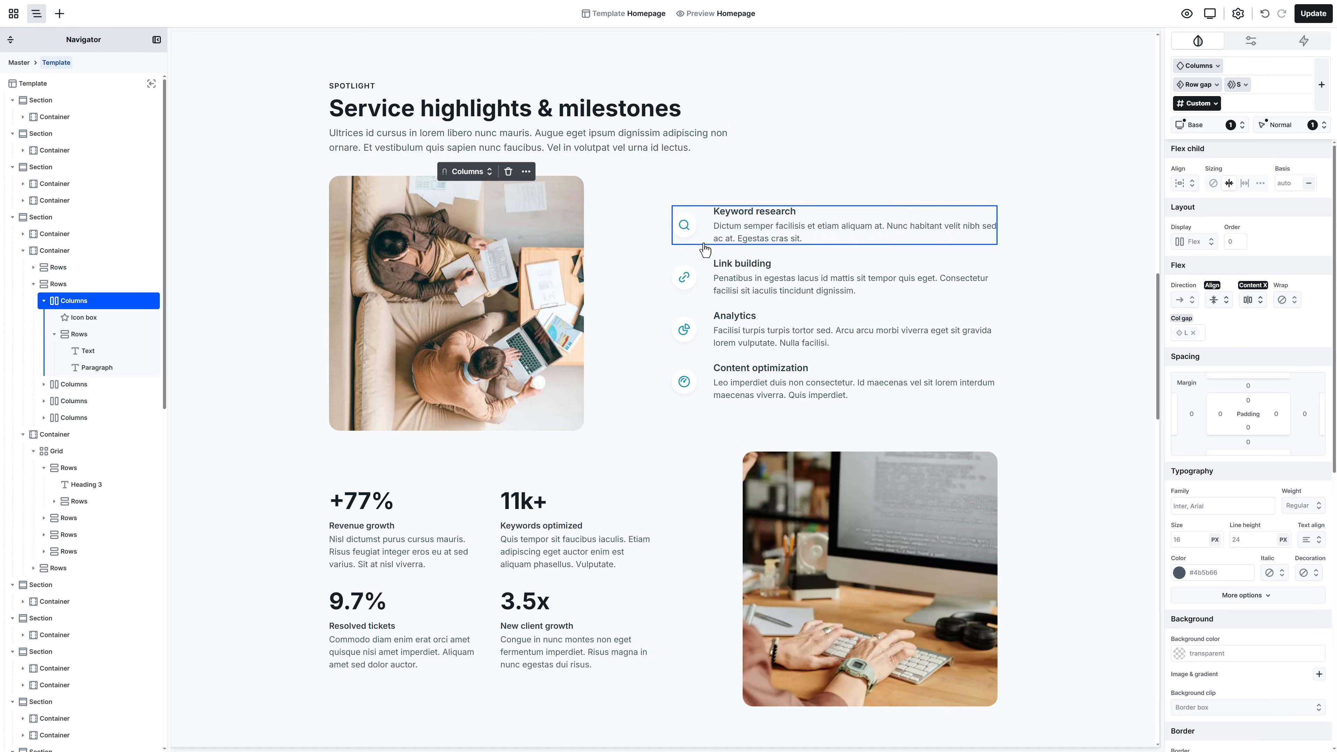
click(473, 171)
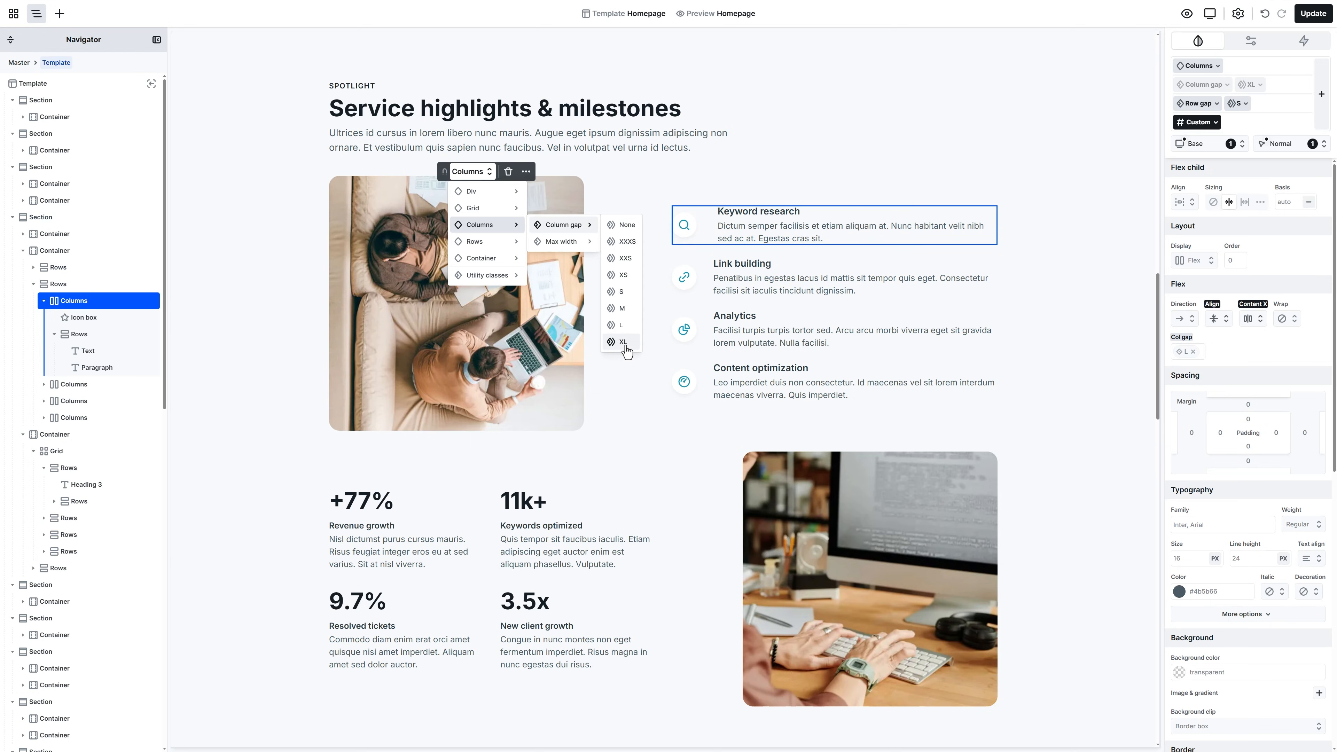
key(Escape)
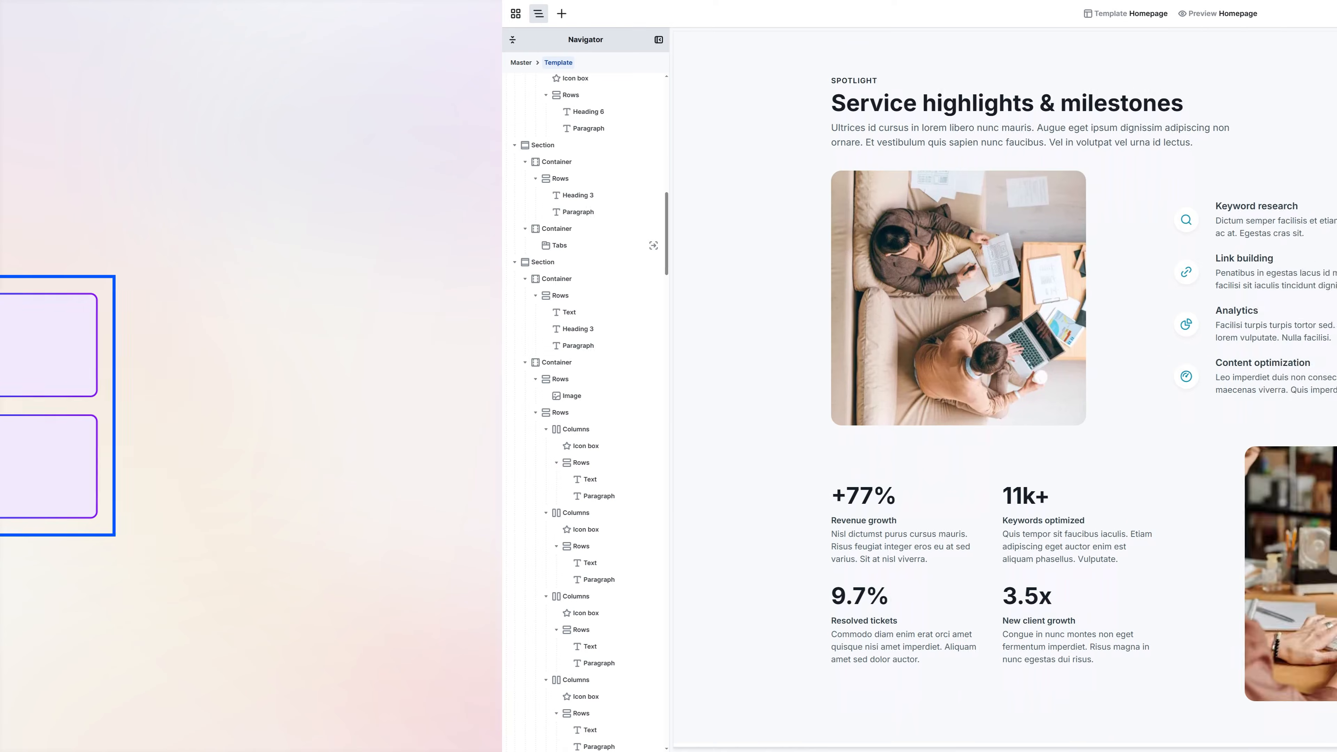
Step: Preview the 3 column layout on the statistics grid and add more columns to its grid definition
scroll(1152, 334, down, 2)
scroll(1152, 335, down, 2)
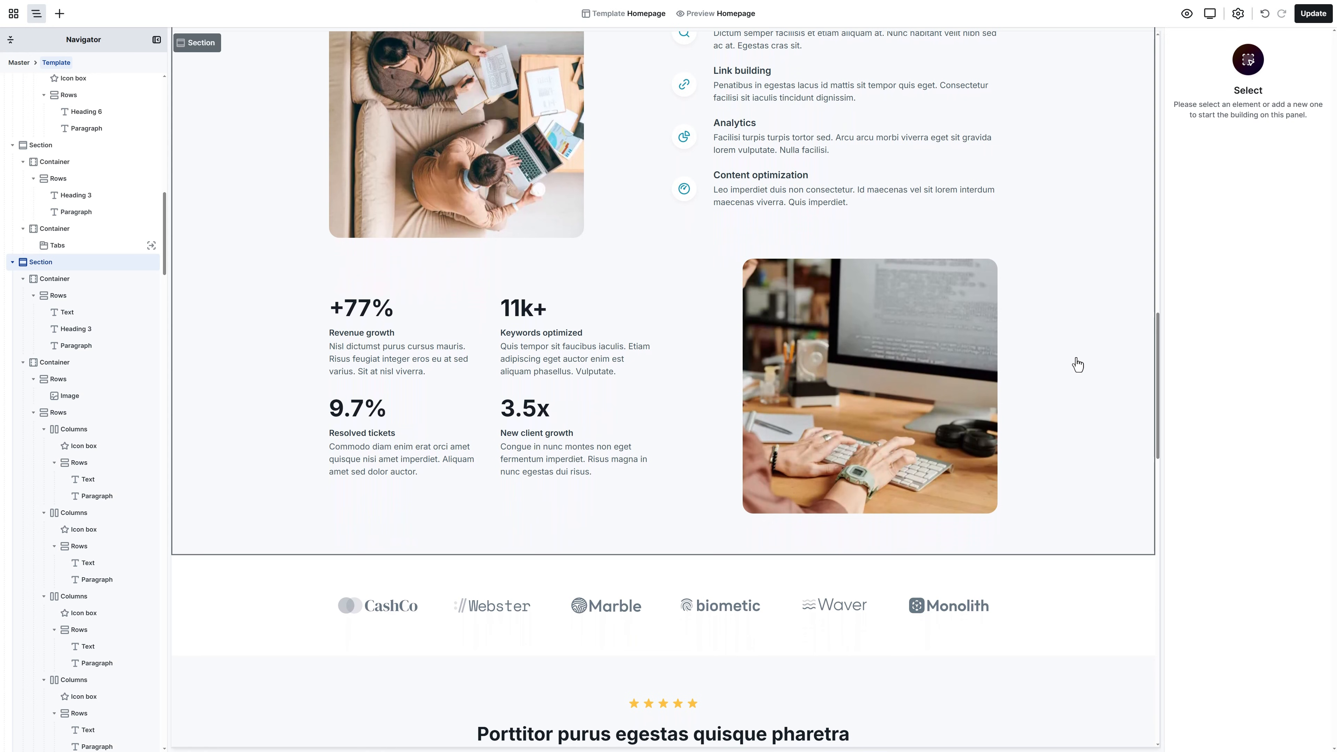
click(489, 385)
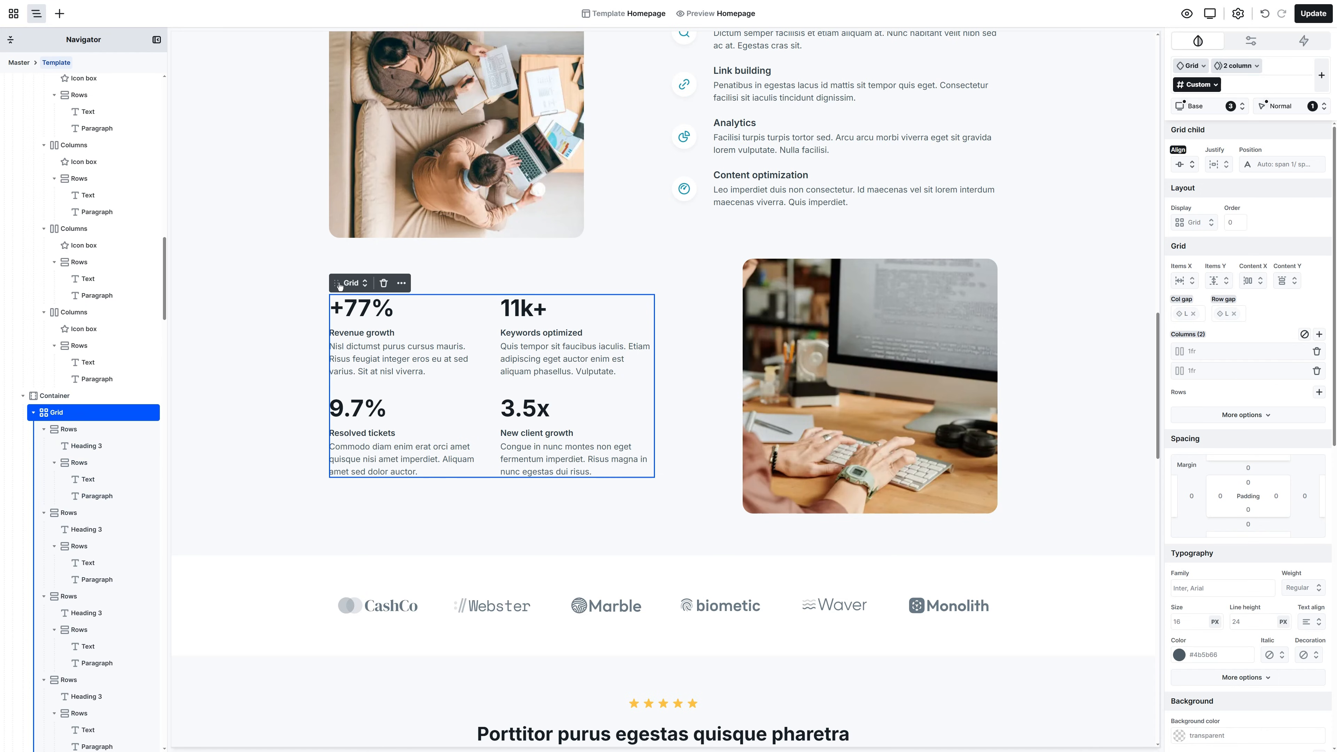
click(691, 286)
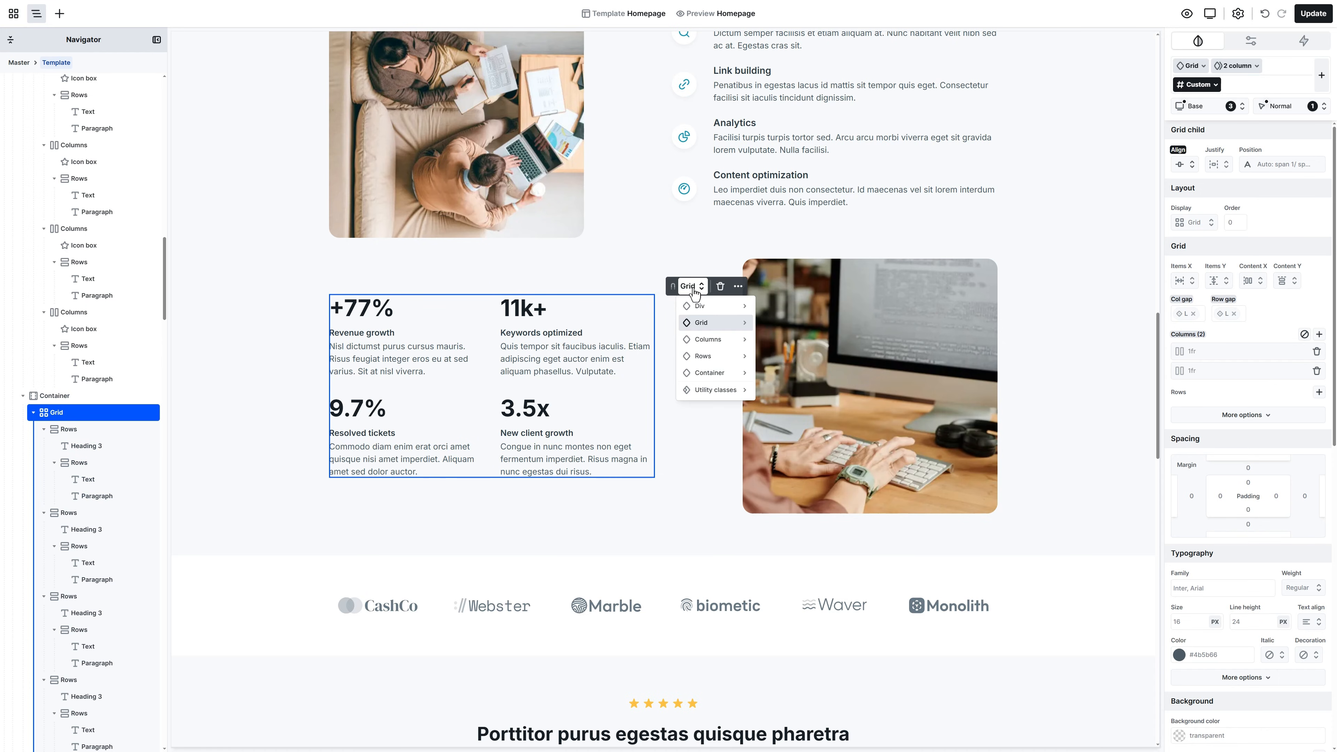
mouse_move(746, 329)
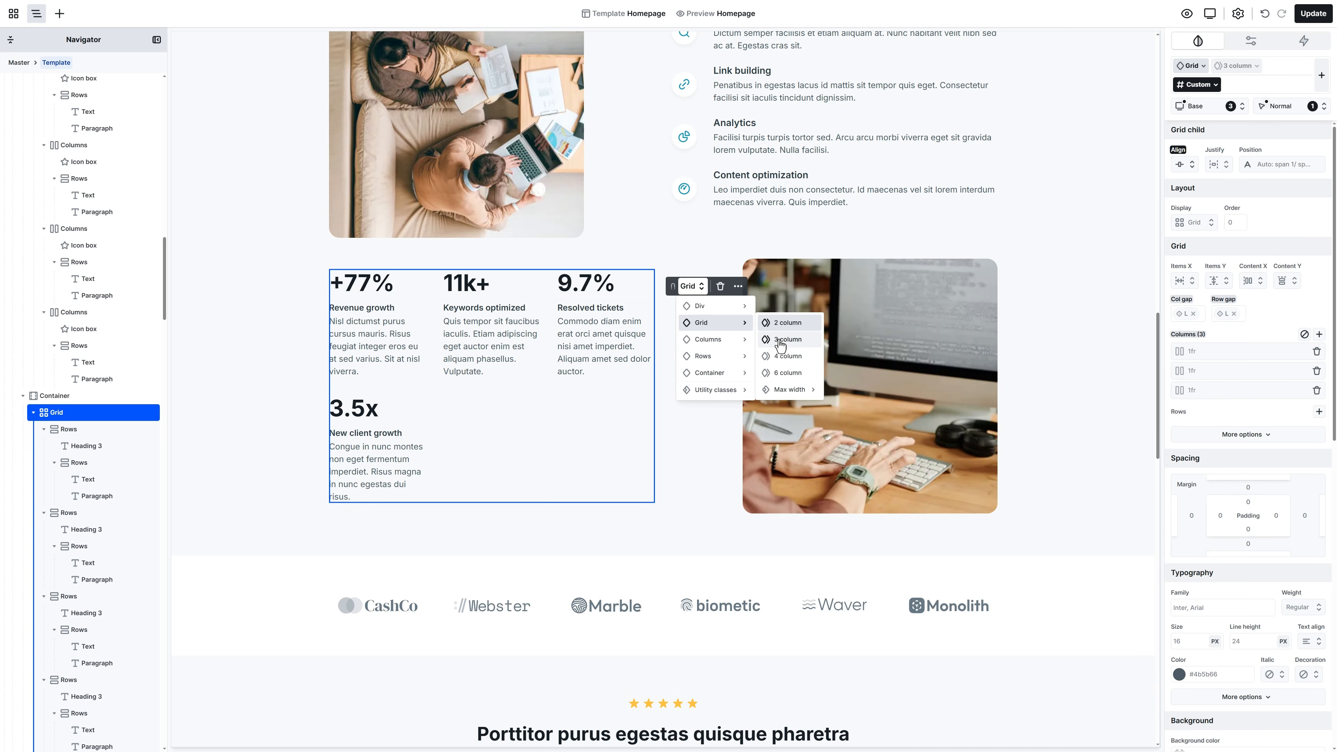
key(Escape)
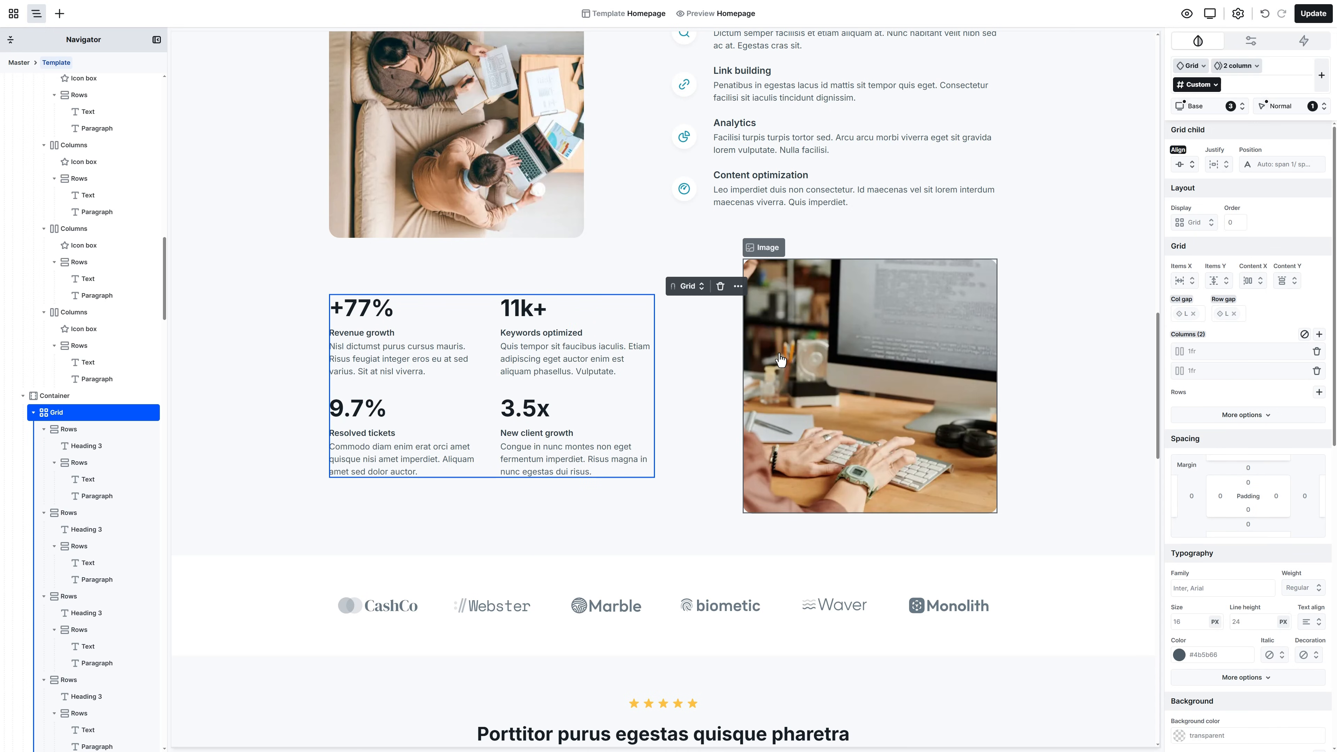
click(1318, 338)
click(1318, 338)
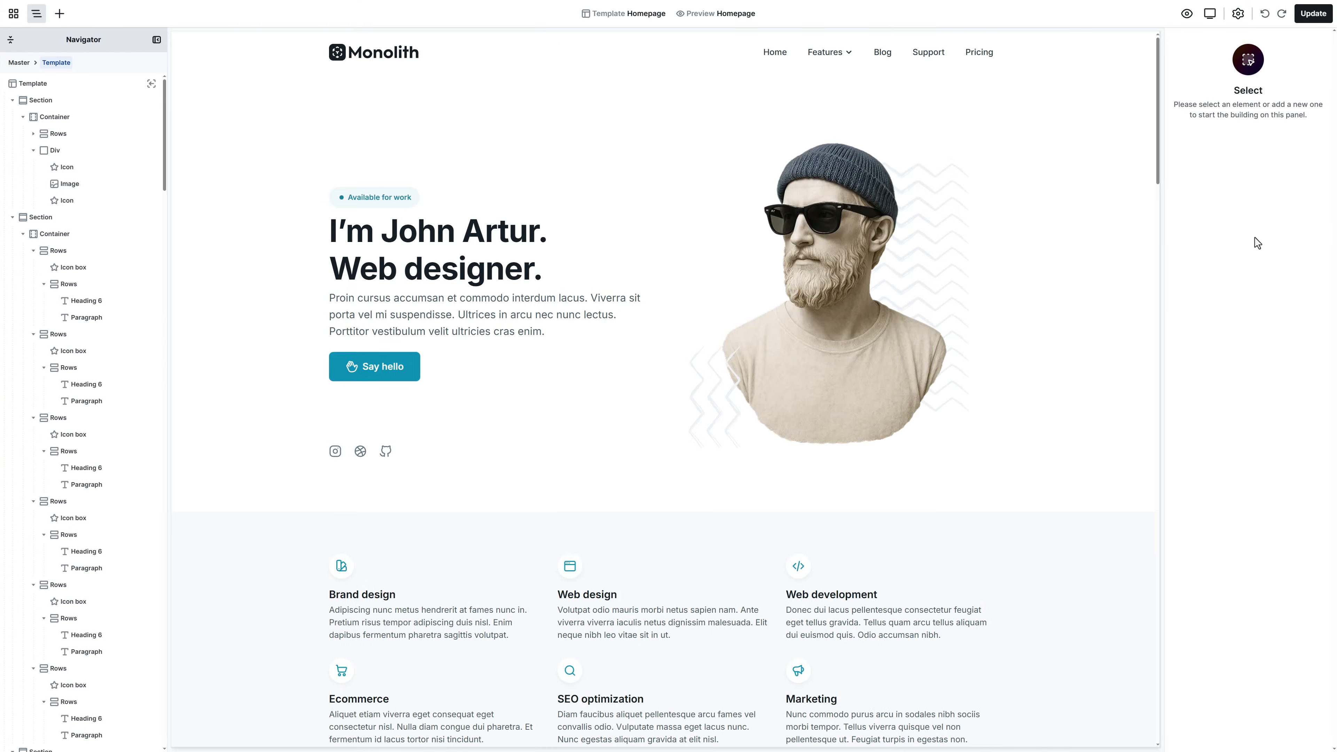
Step: Insert a Div between the hero and services sections and give it the Accent 1 background color
click(991, 320)
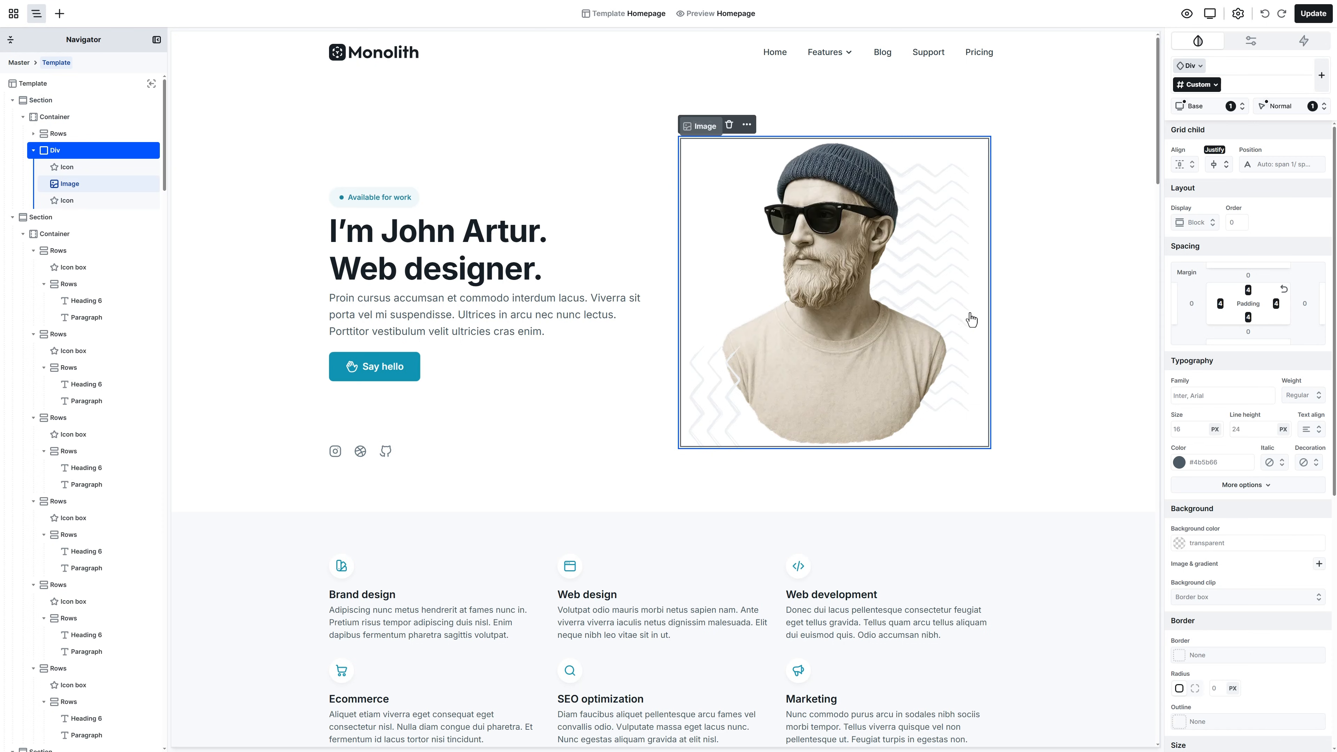
click(60, 16)
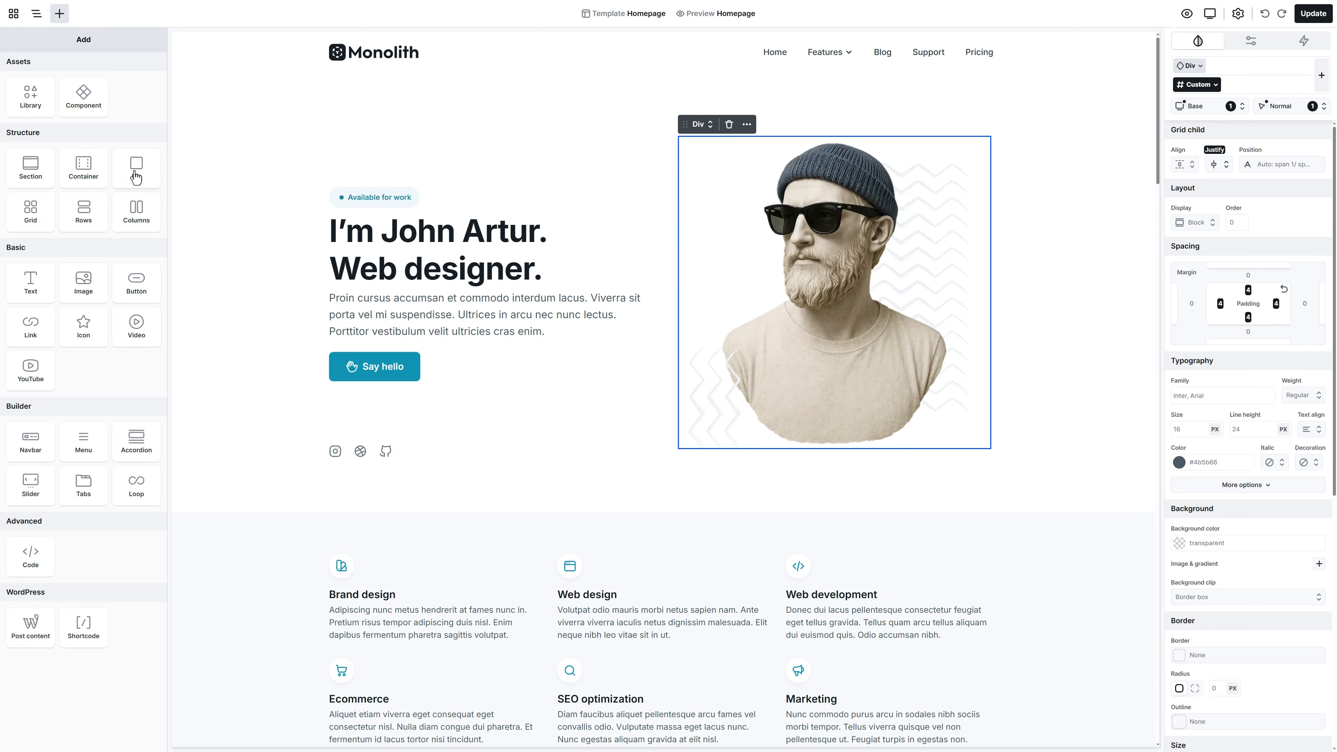
drag(136, 174, 623, 526)
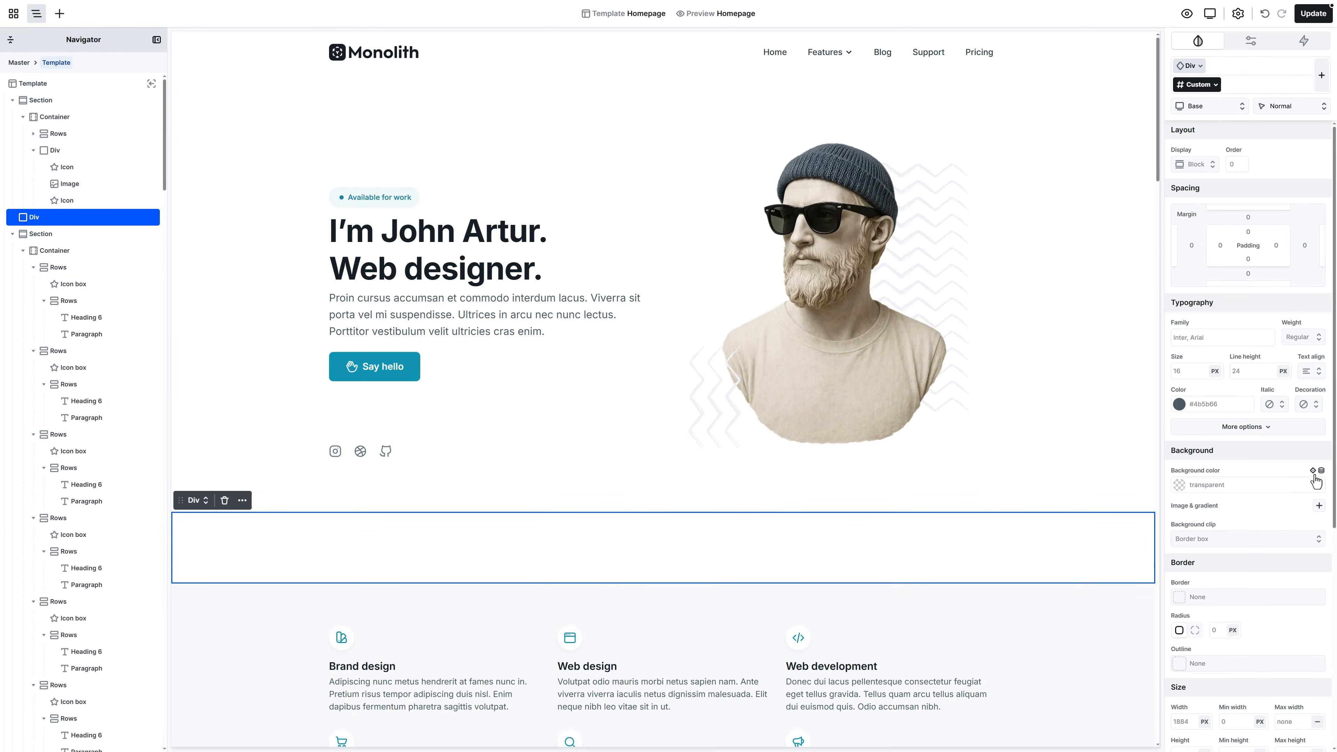
click(1306, 482)
click(1284, 233)
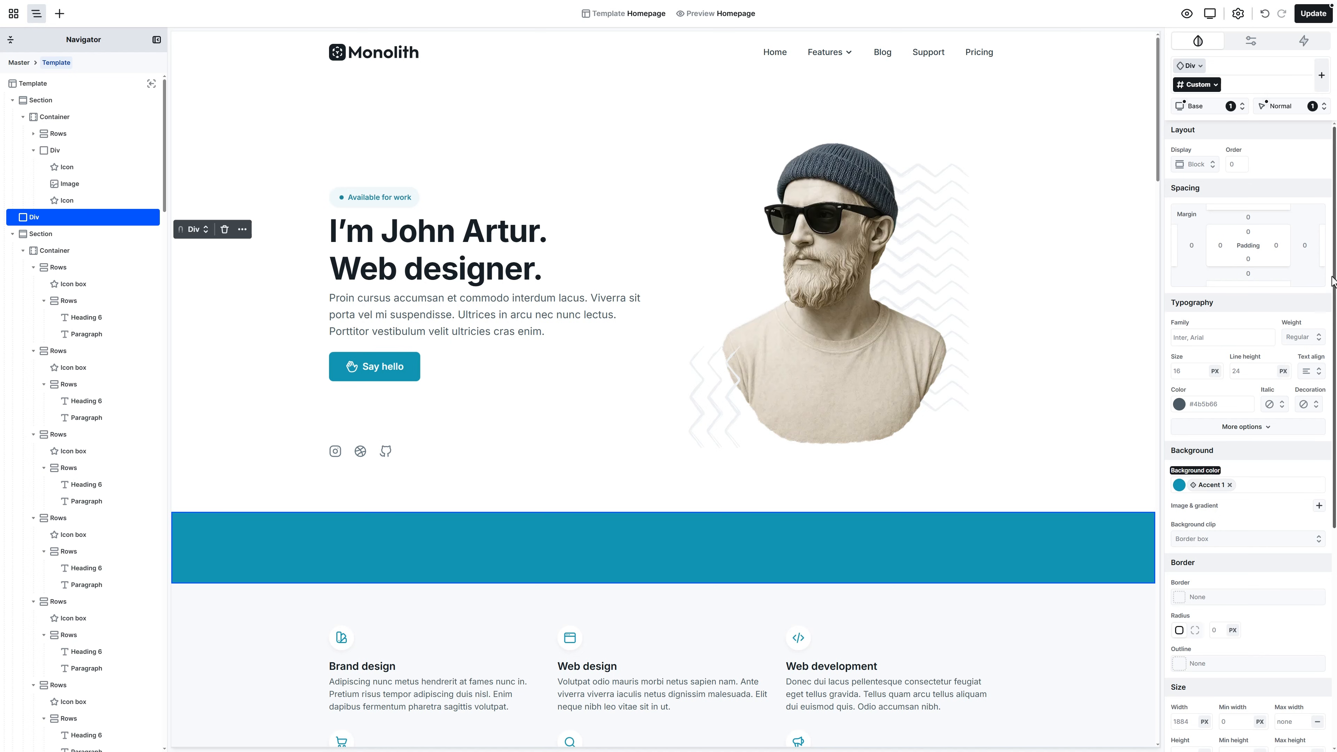
scroll(1252, 421, down, 4)
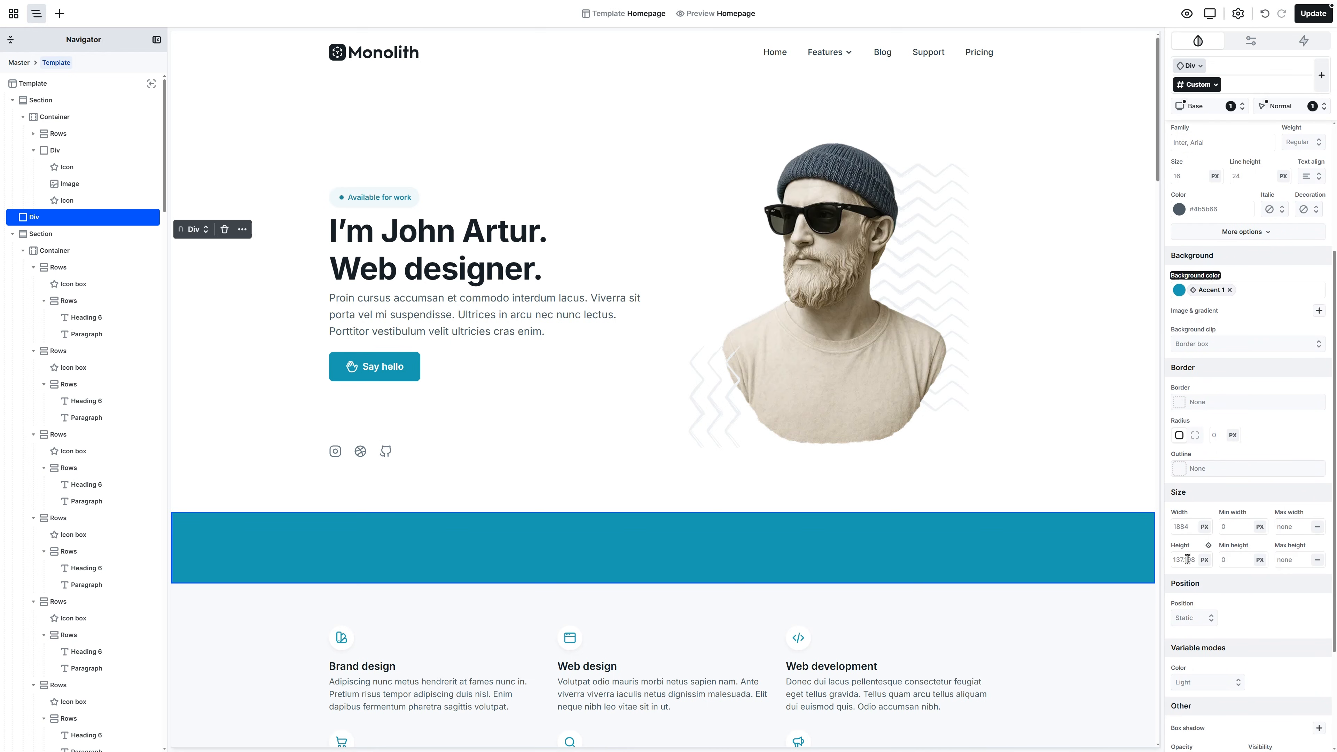
double_click(1188, 559)
key(BackSpace)
key(Escape)
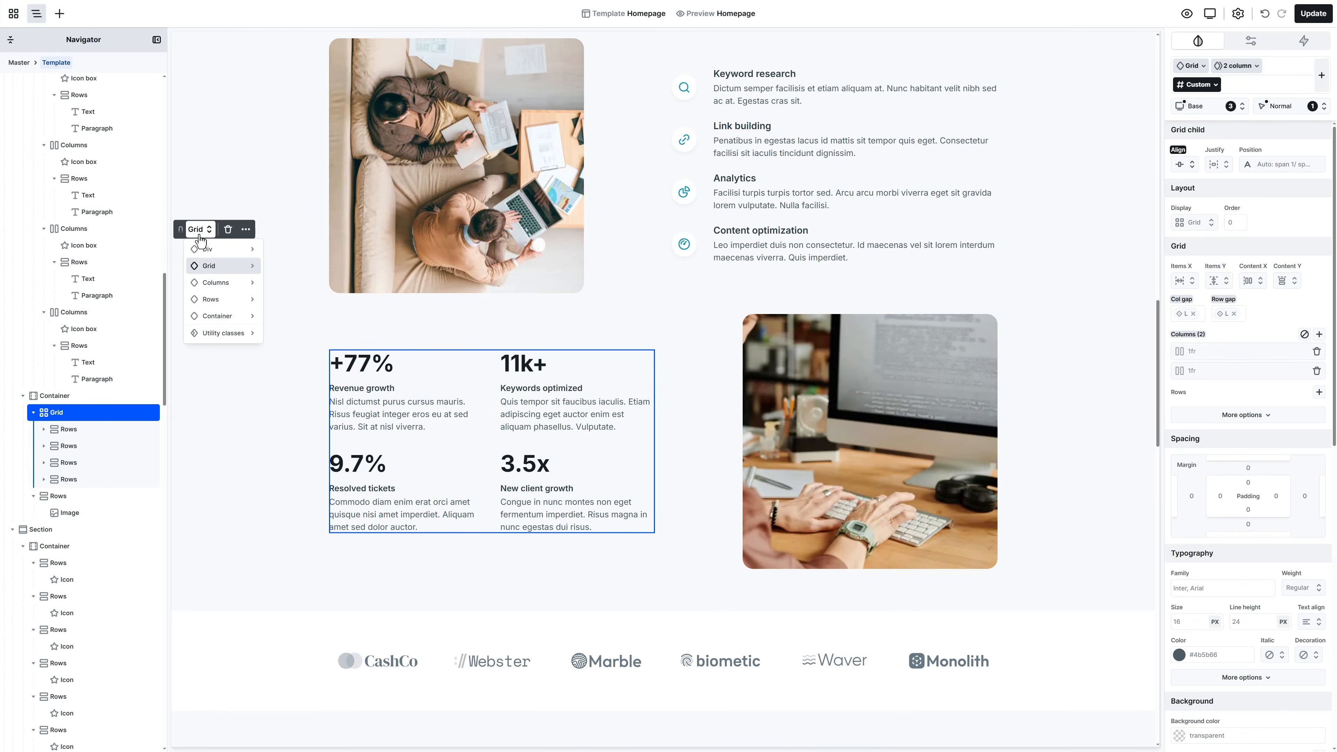
Step: Preview the statistics grid as a Div and with the 2, 3, 4 and 6 column grid layouts
mouse_move(216, 248)
mouse_move(284, 256)
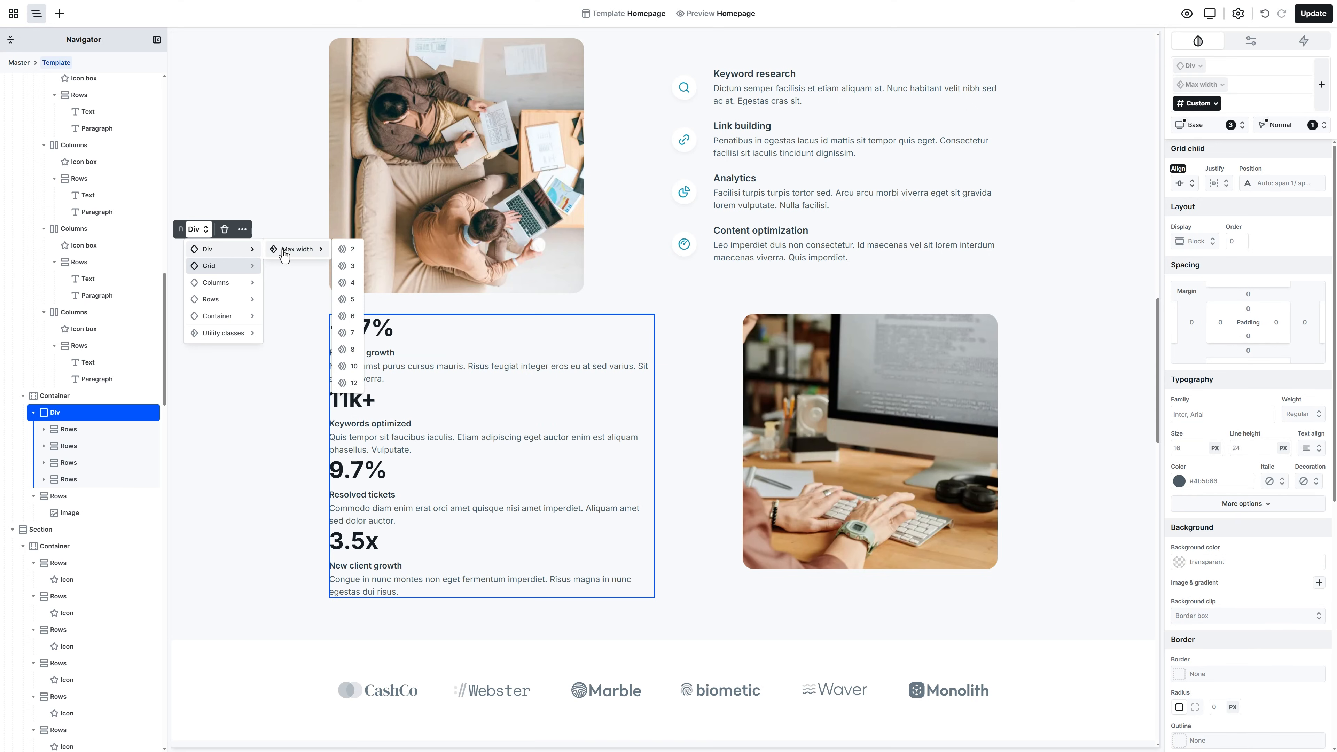
click(211, 265)
click(289, 266)
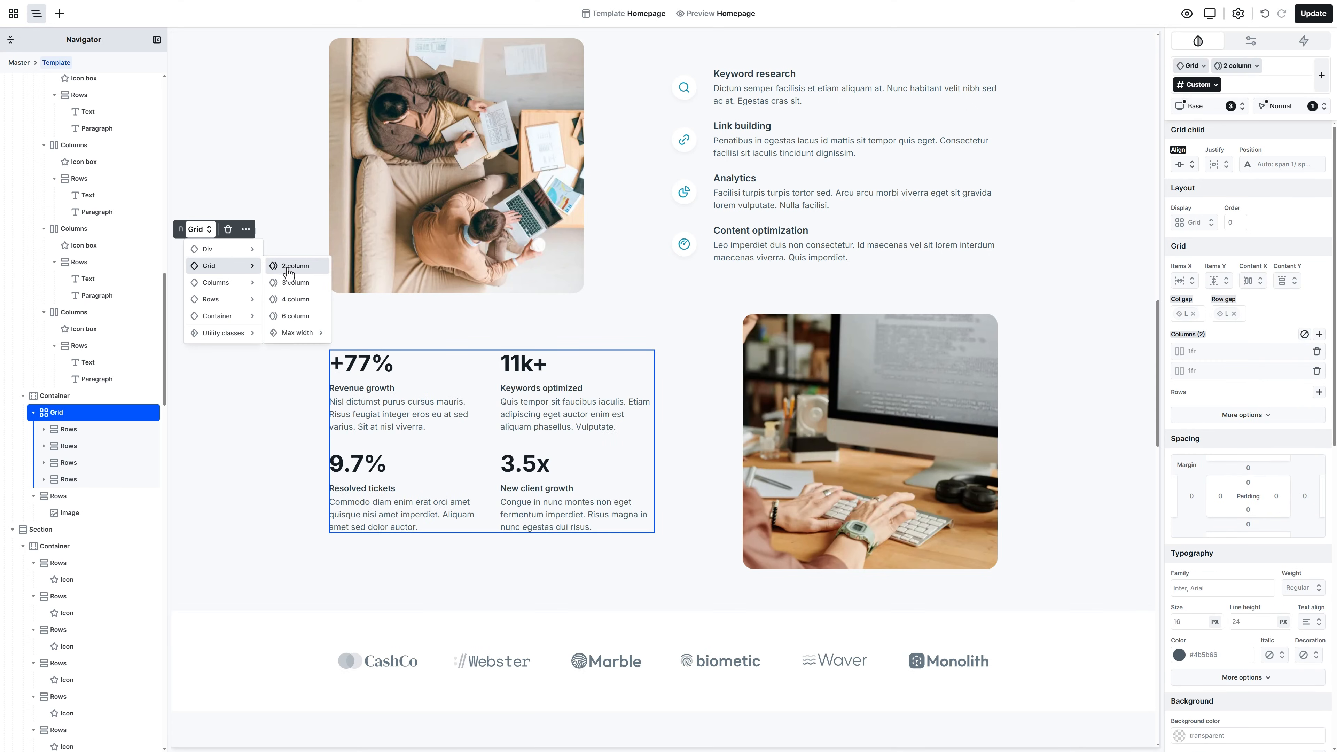
click(289, 283)
click(290, 299)
click(289, 316)
click(289, 299)
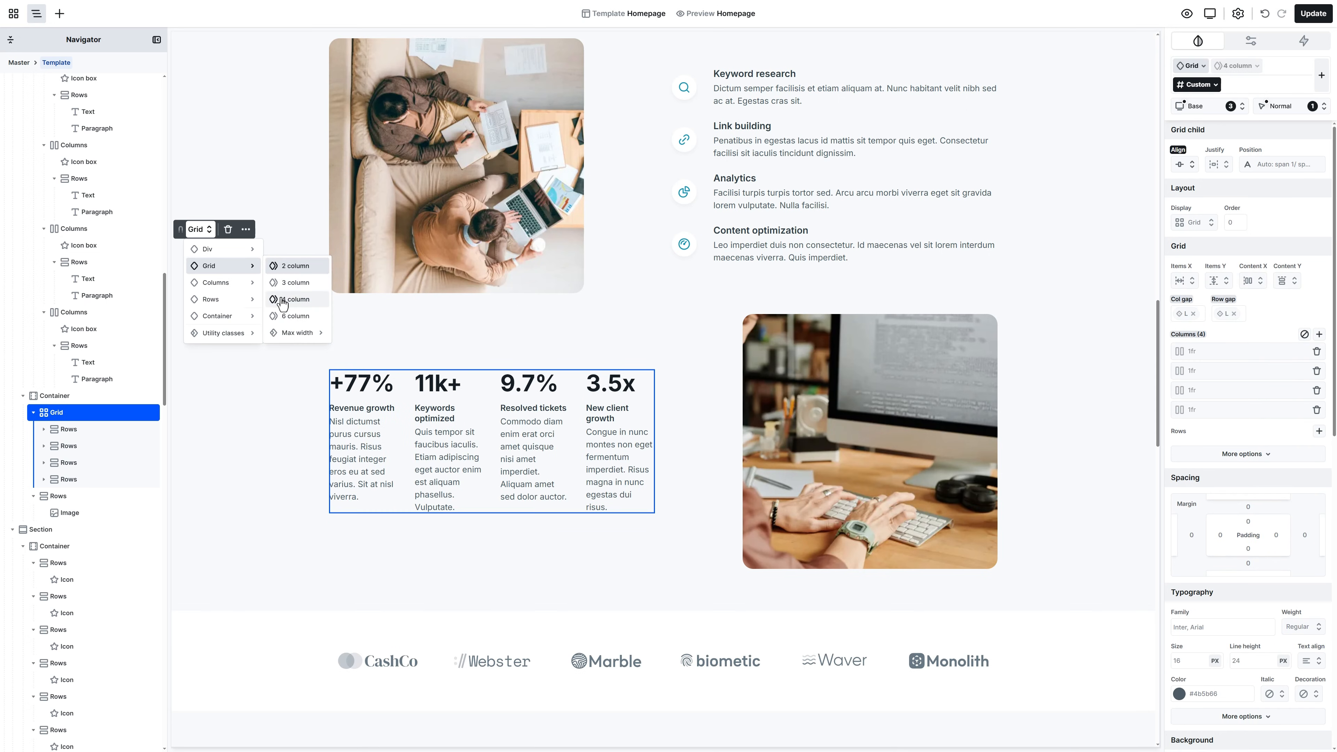
Step: Preview the statistics grid as Rows and as a Container, leaving its 2 column grid layout in place
click(221, 299)
click(217, 316)
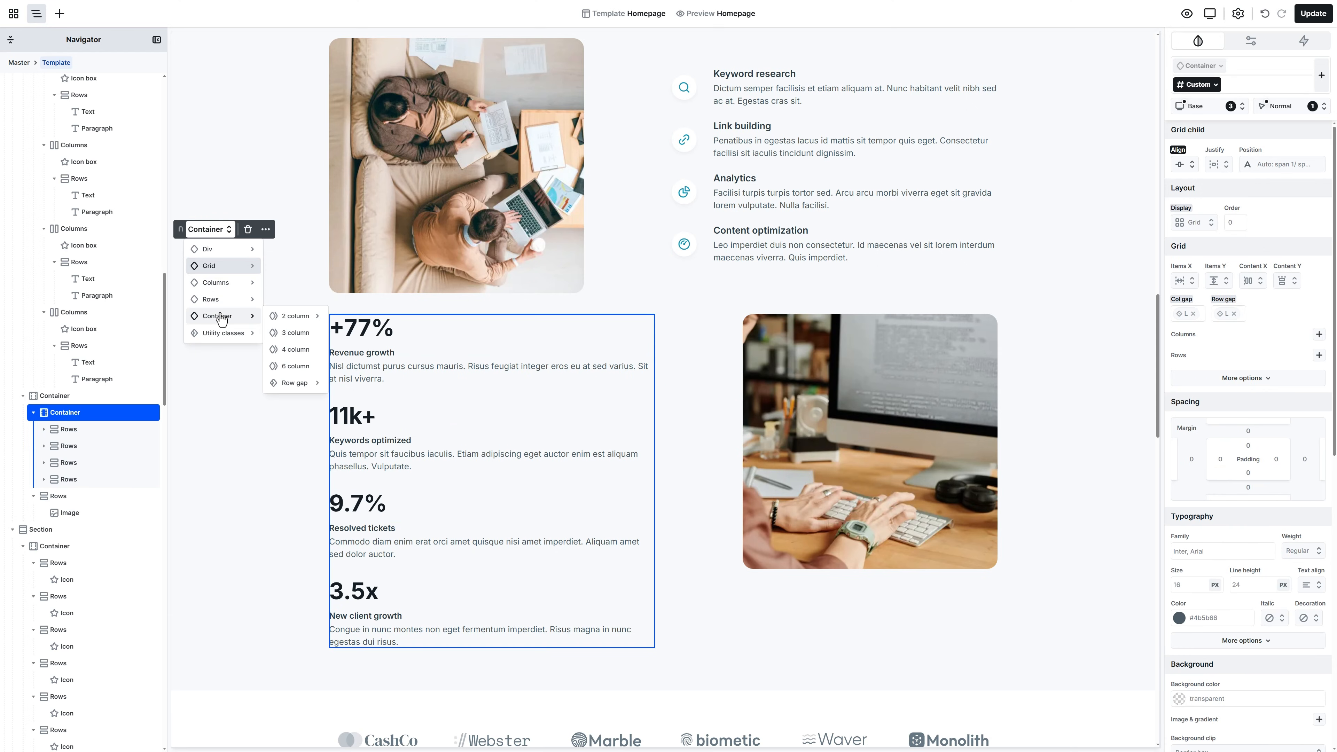
click(222, 317)
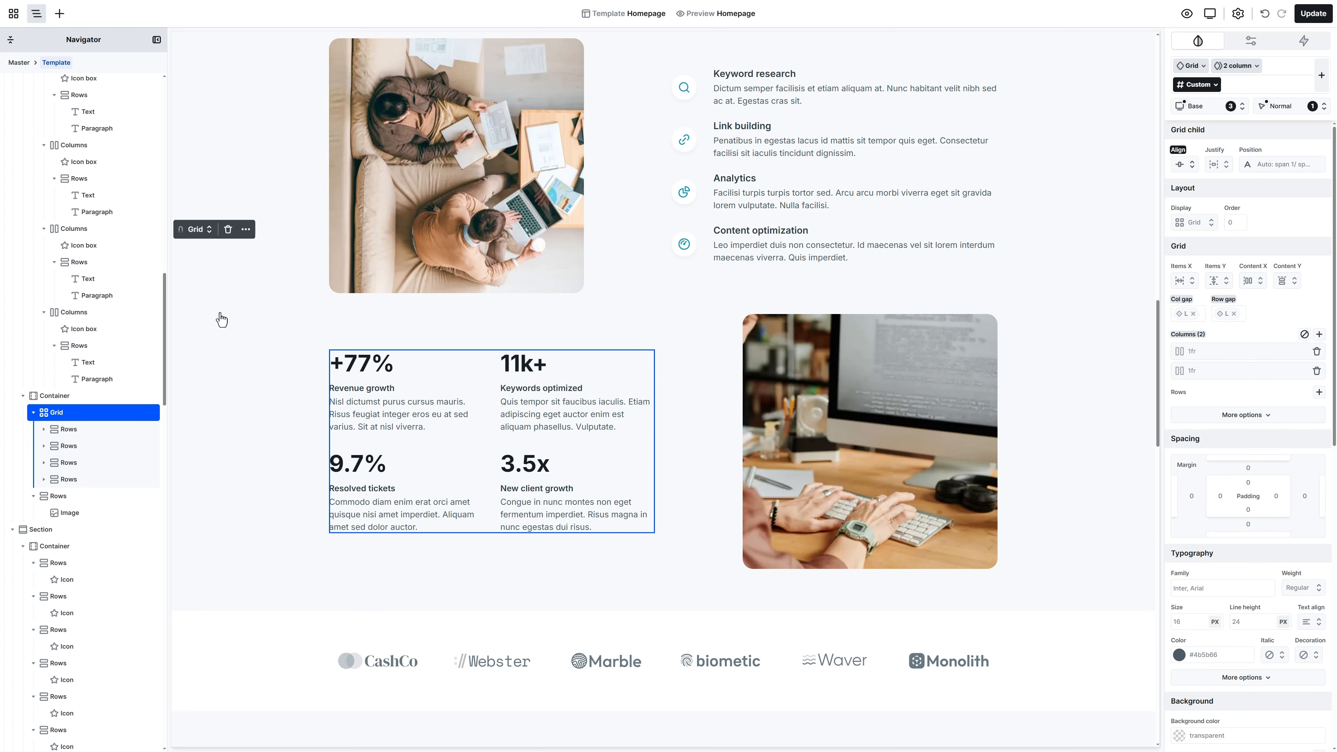